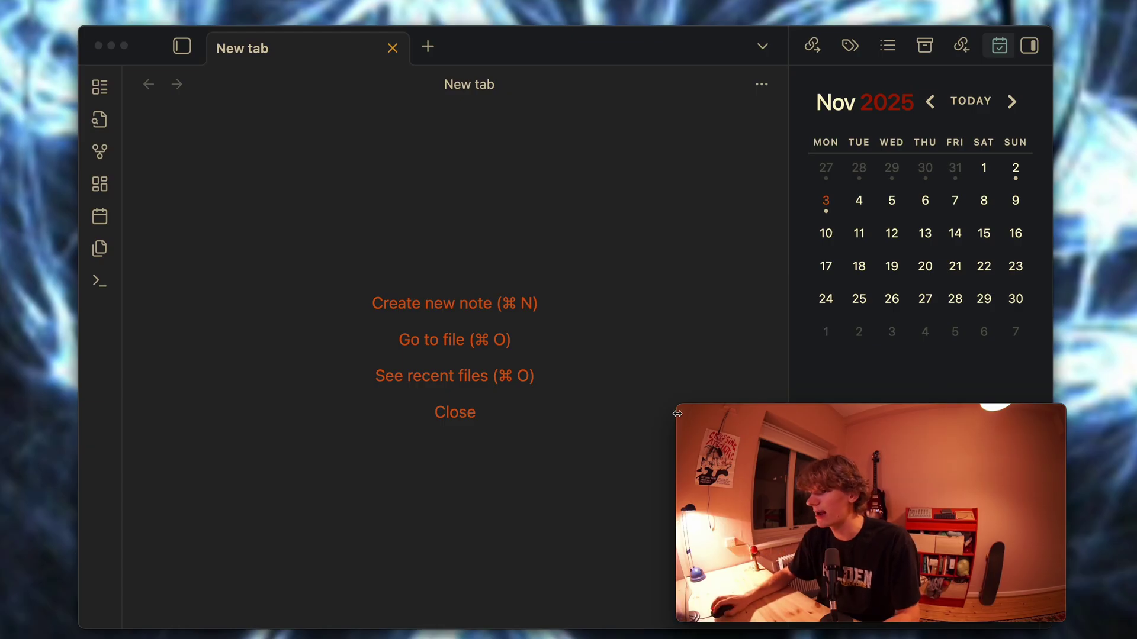
{"action": "left_click", "coordinate": [827, 201]}
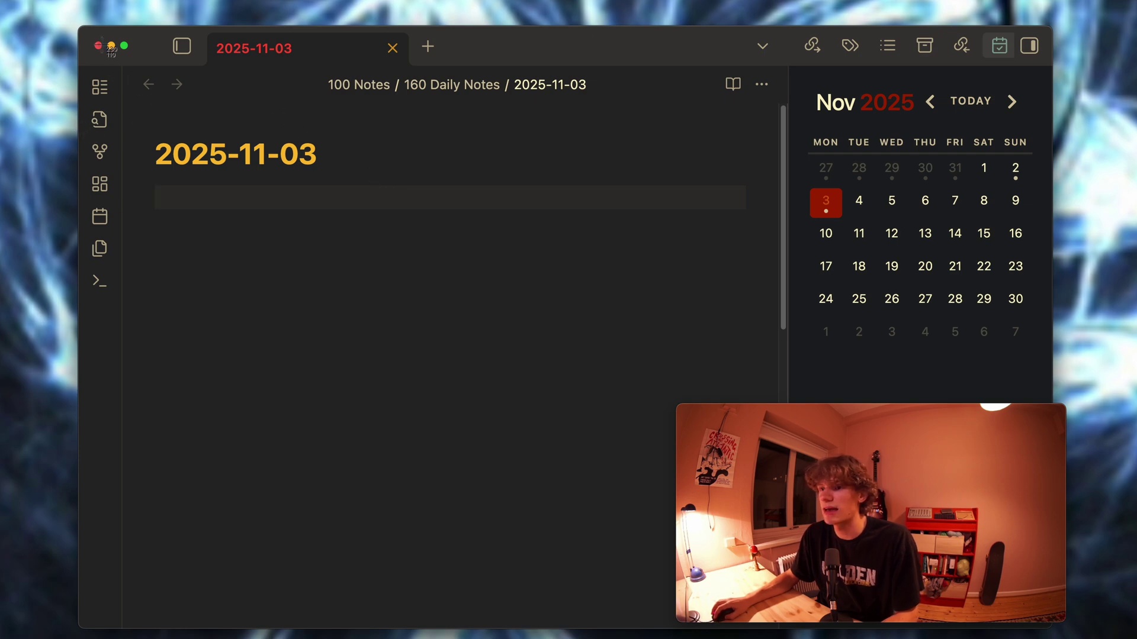
{"action": "left_click_drag", "start_coordinate": [85, 29], "coordinate": [1042, 638]}
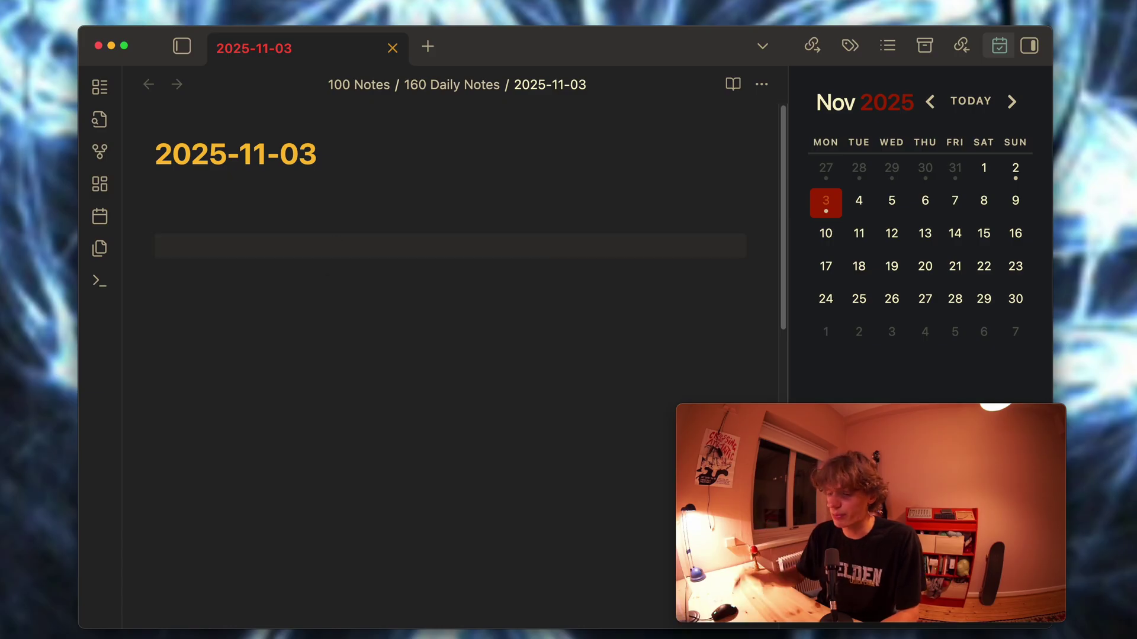
{"action": "key", "text": "BackSpace"}
{"action": "key", "text": "BackSpace"}
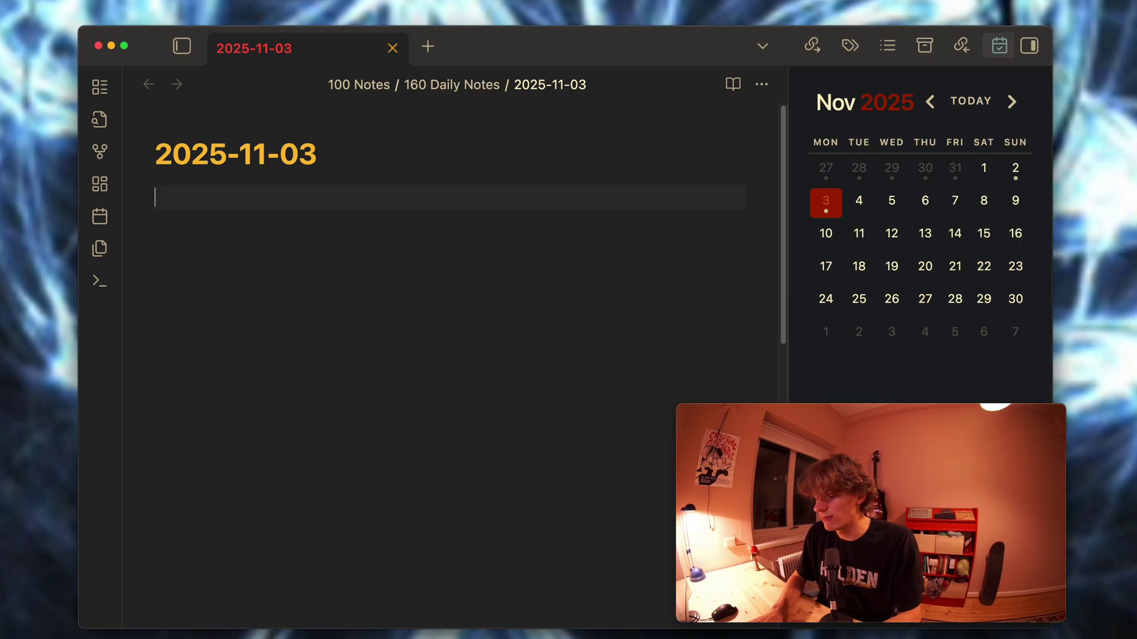
Add a [[Morgenbladet]] link to the 2025-11-03 note and start the bullets below it
{"action": "type", "text": "[[Morgenbladet"}
{"action": "key", "text": "Return"}
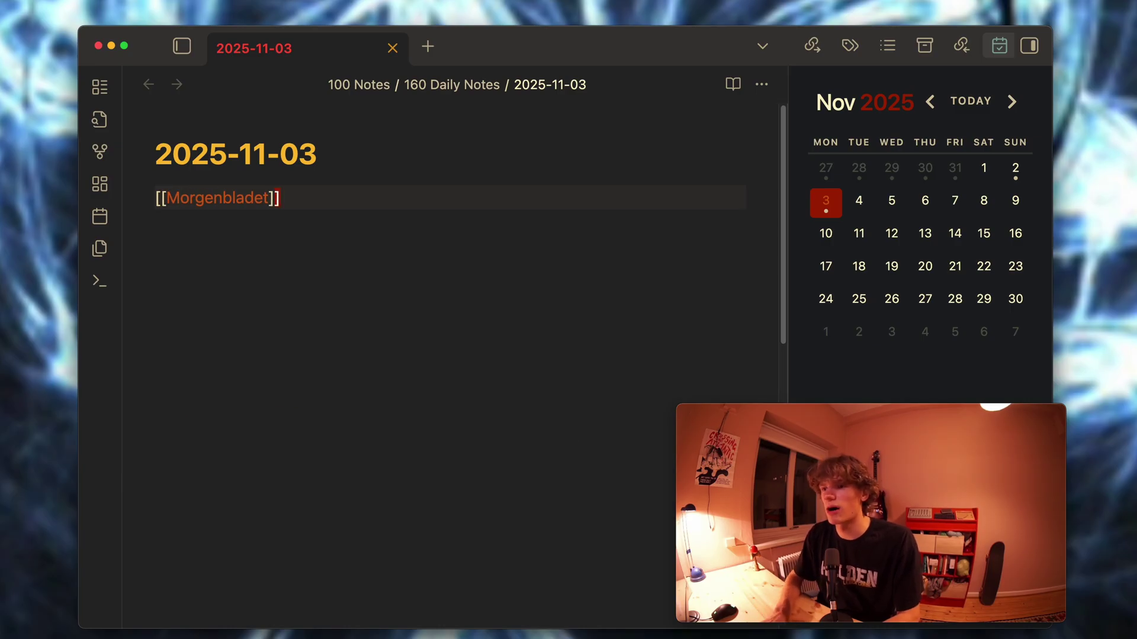
{"action": "key", "text": "Return"}
{"action": "key", "text": "Return"}
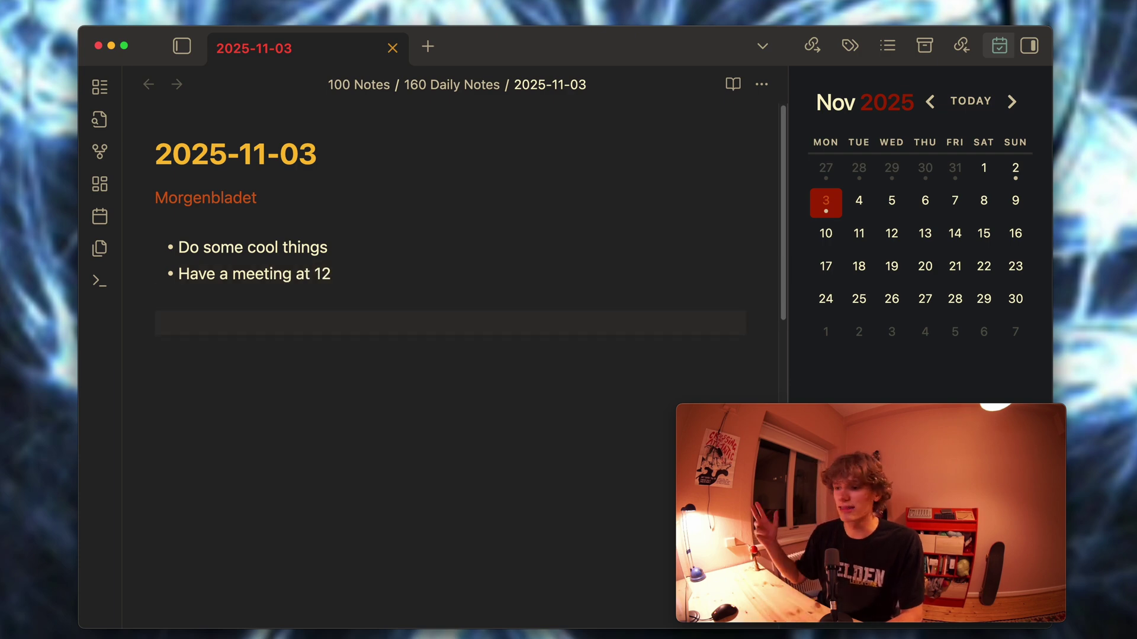
Screenshot the Morgenbladet front page in Firefox and drag the image into the daily note
{"action": "left_click", "coordinate": [462, 339]}
{"action": "key", "text": "super+Tab"}
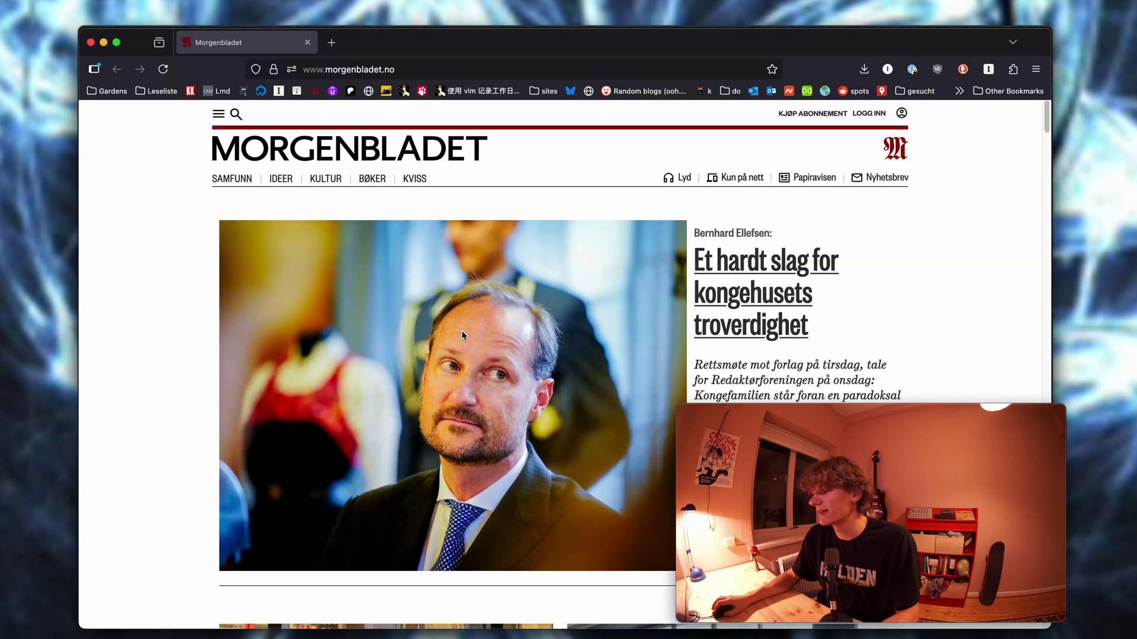
{"action": "key", "text": "super+shift+4"}
{"action": "left_click_drag", "start_coordinate": [96, 110], "coordinate": [898, 604]}
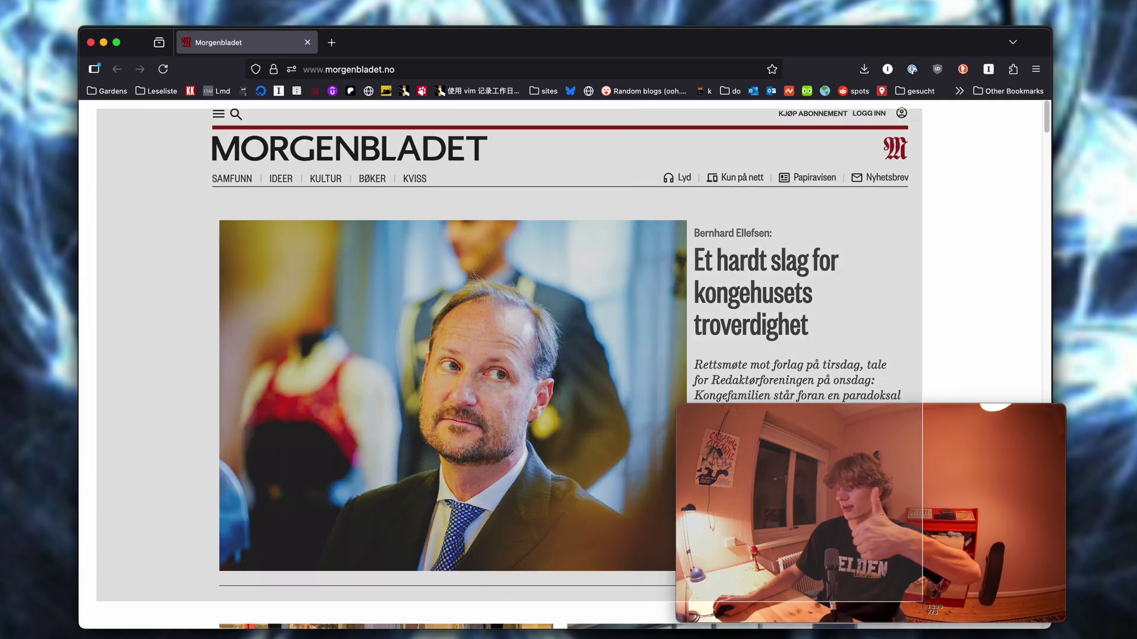
{"action": "key", "text": "super+Tab"}
{"action": "left_click_drag", "start_coordinate": [1101, 613], "coordinate": [266, 414]}
Page the calendar to October 2025 and back, then create the 2025-11-04 daily note
{"action": "scroll", "coordinate": [385, 307], "scroll_direction": "down", "scroll_amount": 6}
{"action": "scroll", "coordinate": [388, 307], "scroll_direction": "up", "scroll_amount": 3}
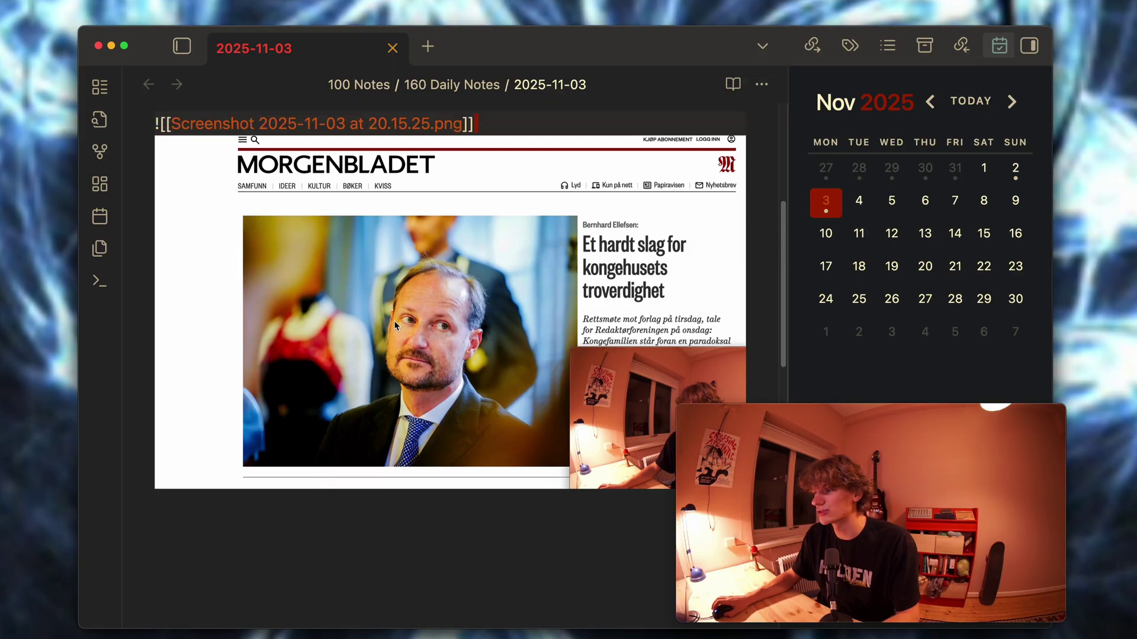
{"action": "scroll", "coordinate": [397, 307], "scroll_direction": "down", "scroll_amount": 3}
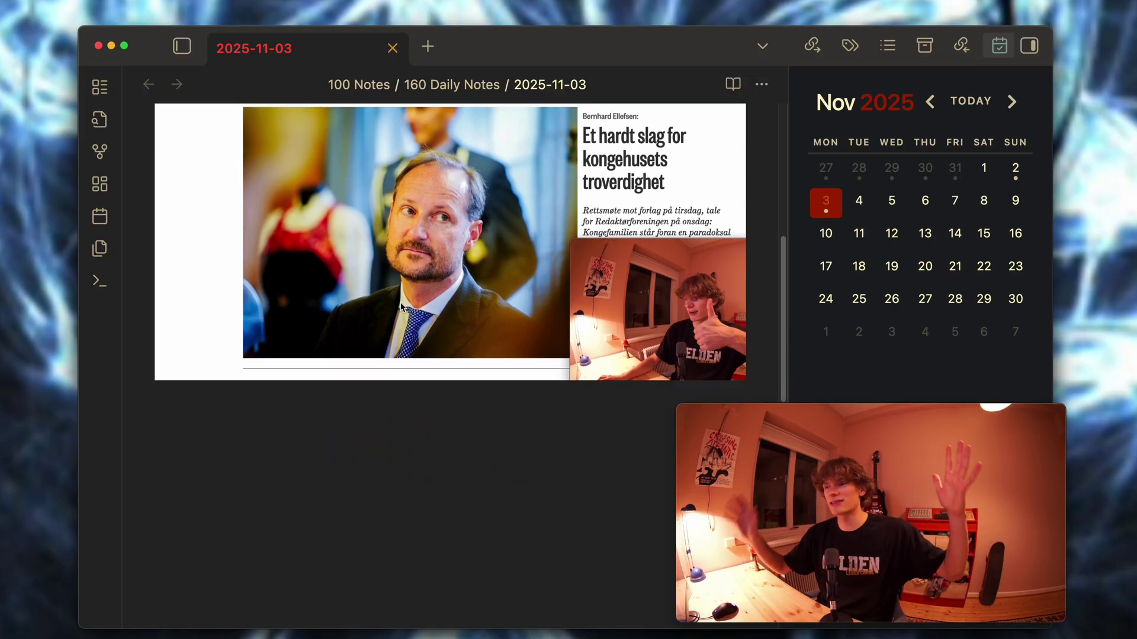
{"action": "scroll", "coordinate": [343, 308], "scroll_direction": "up", "scroll_amount": 6}
{"action": "left_click", "coordinate": [925, 107]}
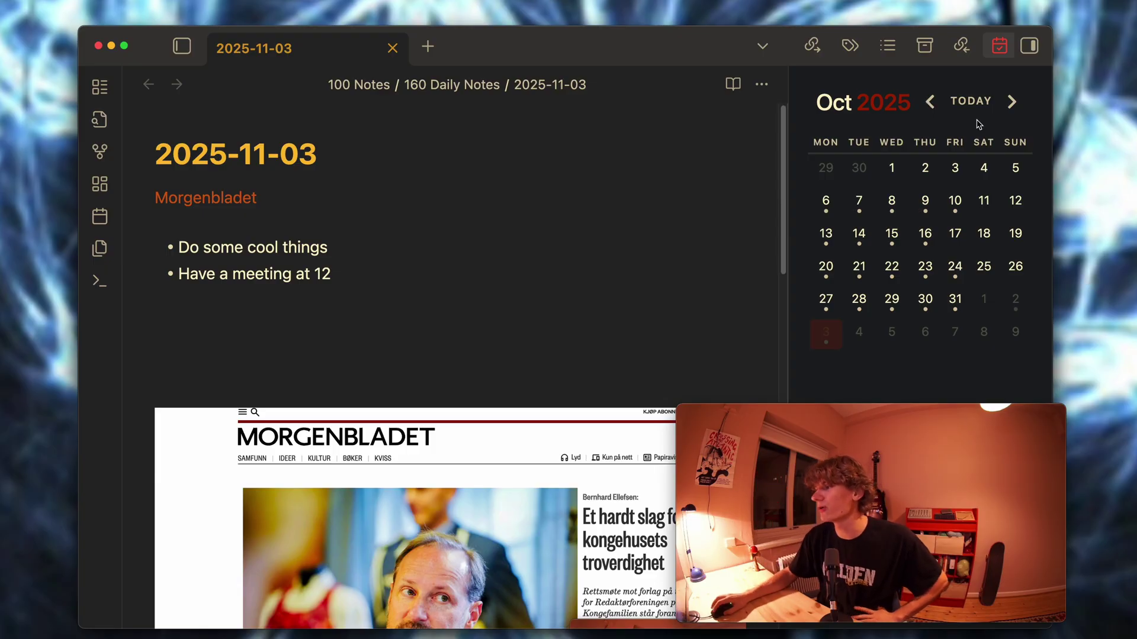
{"action": "scroll", "coordinate": [312, 278], "scroll_direction": "down", "scroll_amount": 1}
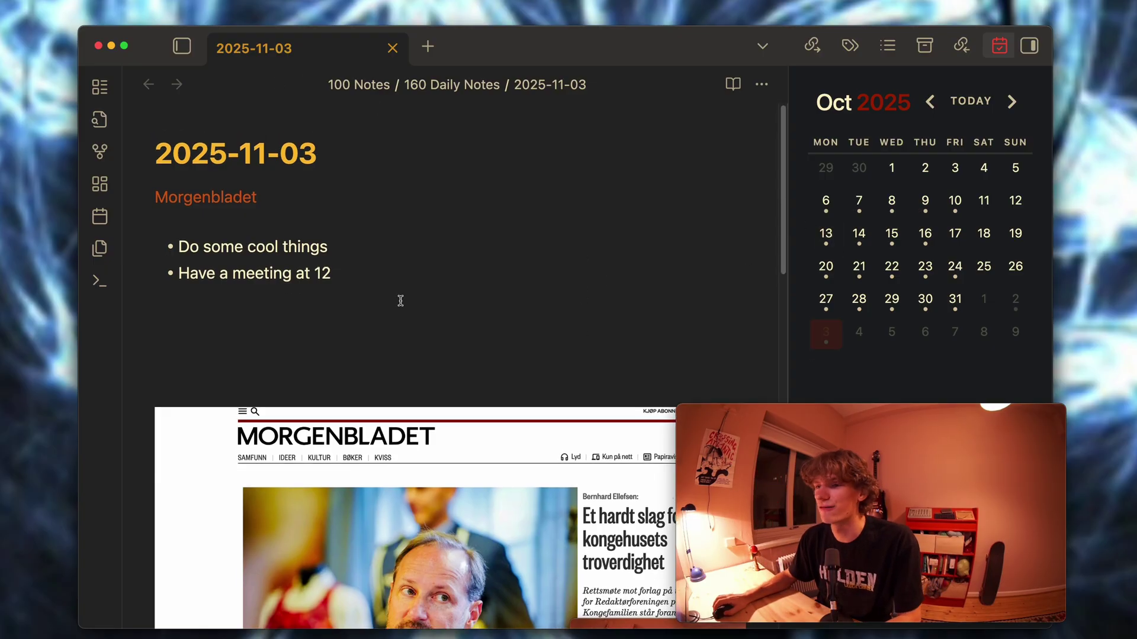
{"action": "left_click", "coordinate": [1012, 102]}
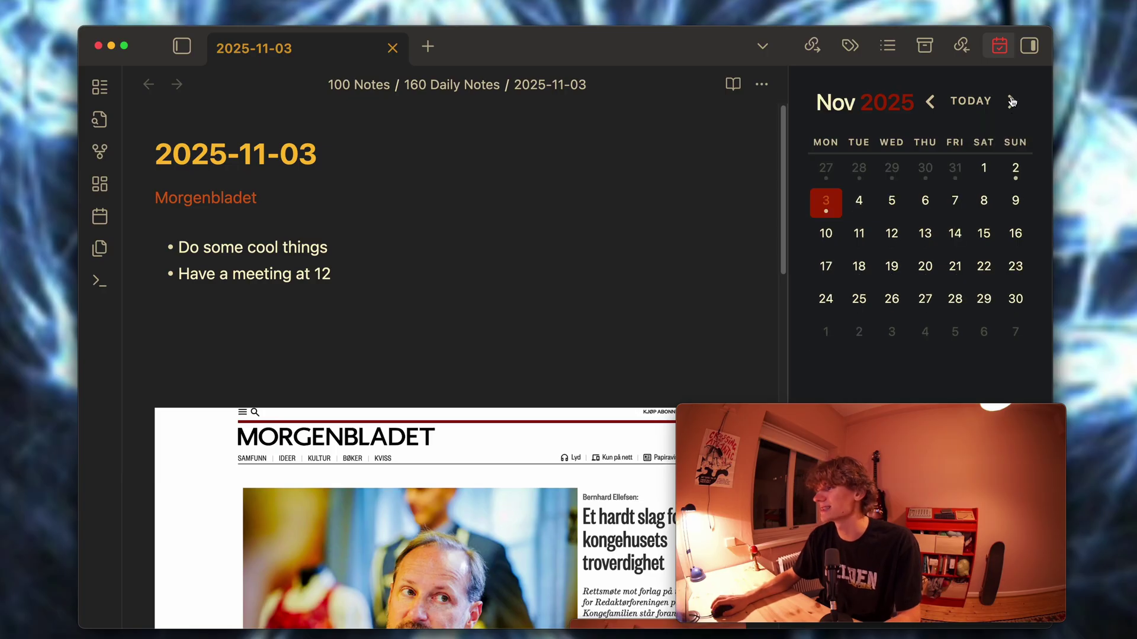
{"action": "left_click", "coordinate": [866, 215]}
{"action": "key", "text": "Return"}
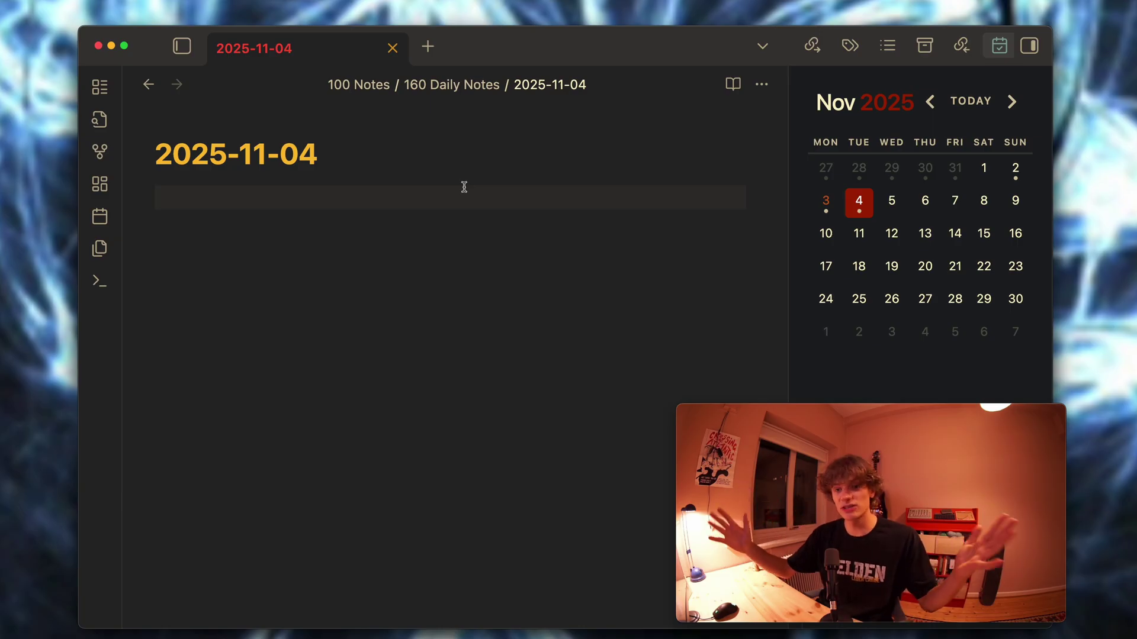
Start a bulleted list in the 2025-11-04 note with an [[aws cli config]] link
{"action": "left_click", "coordinate": [521, 279]}
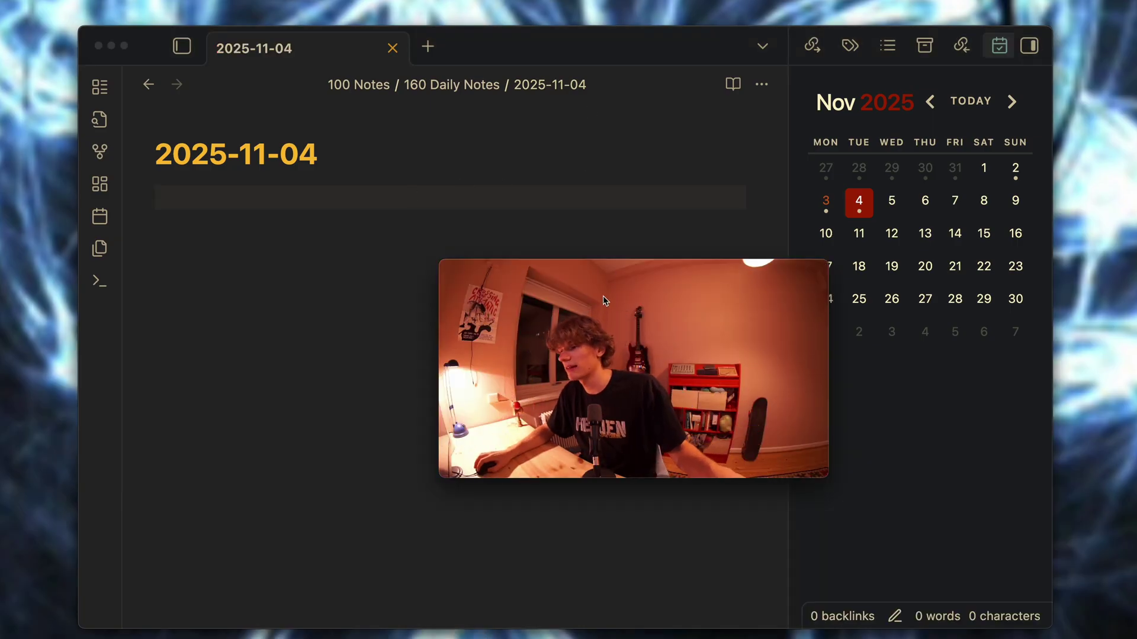
{"action": "left_click_drag", "start_coordinate": [605, 301], "coordinate": [839, 494]}
{"action": "left_click", "coordinate": [496, 326]}
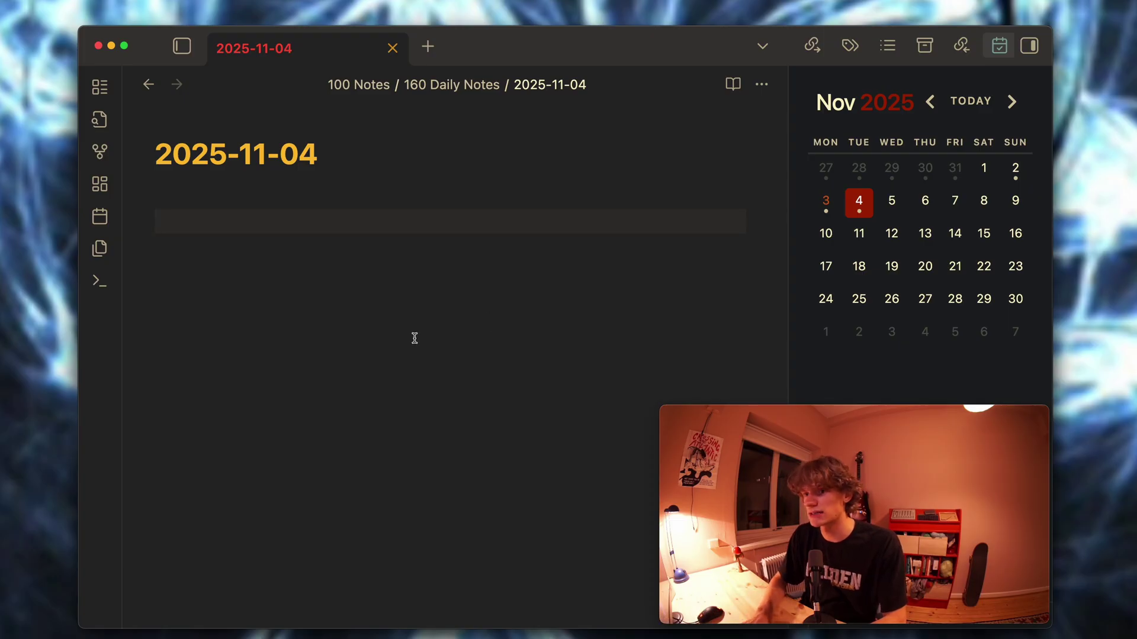
{"action": "type", "text": "-"}
{"action": "key", "text": "Return"}
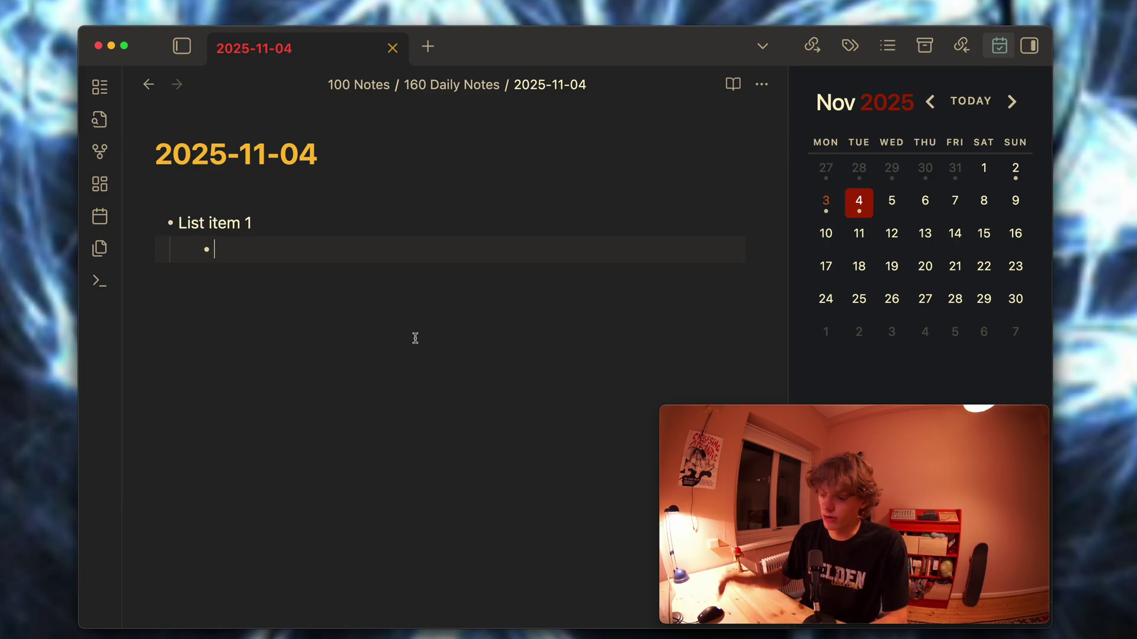
{"action": "type", "text": "[[["}
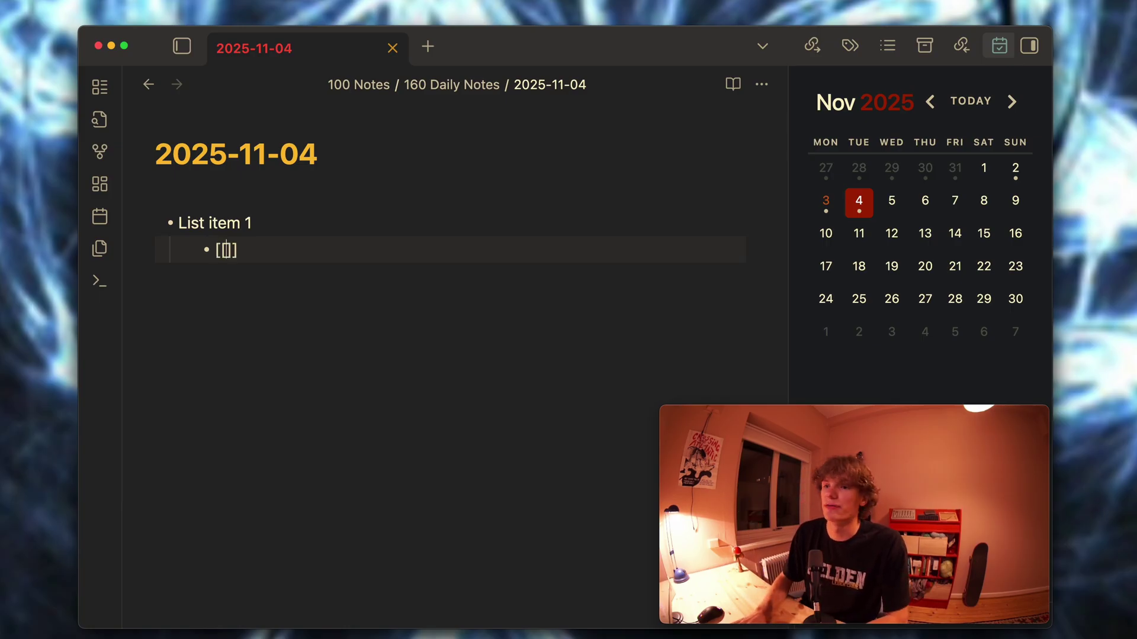
{"action": "type", "text": "aws"}
{"action": "key", "text": "Return"}
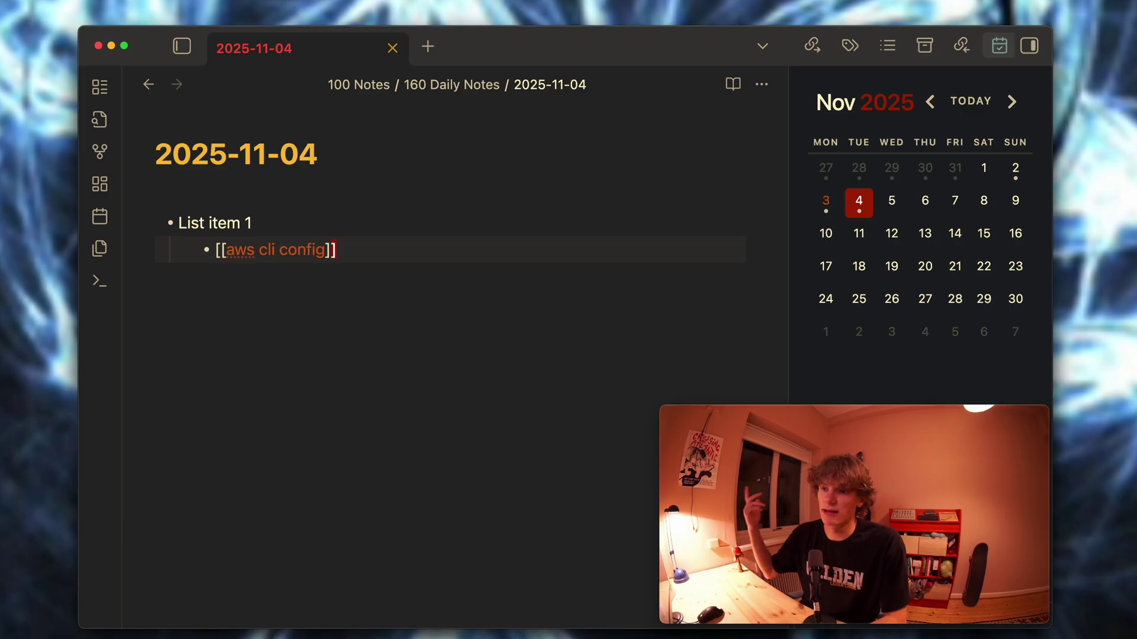
Move between the List item 1 and link lines, then select and deselect the whole note
{"action": "key", "text": "Up"}
{"action": "key", "text": "Down"}
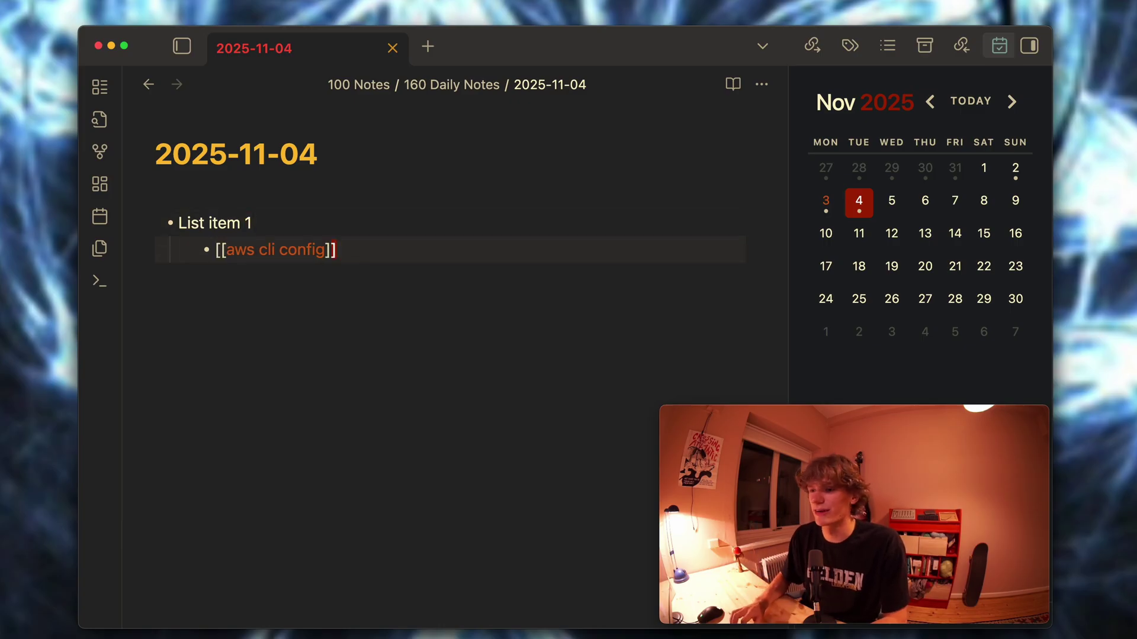
{"action": "key", "text": "Up"}
{"action": "key", "text": "Down"}
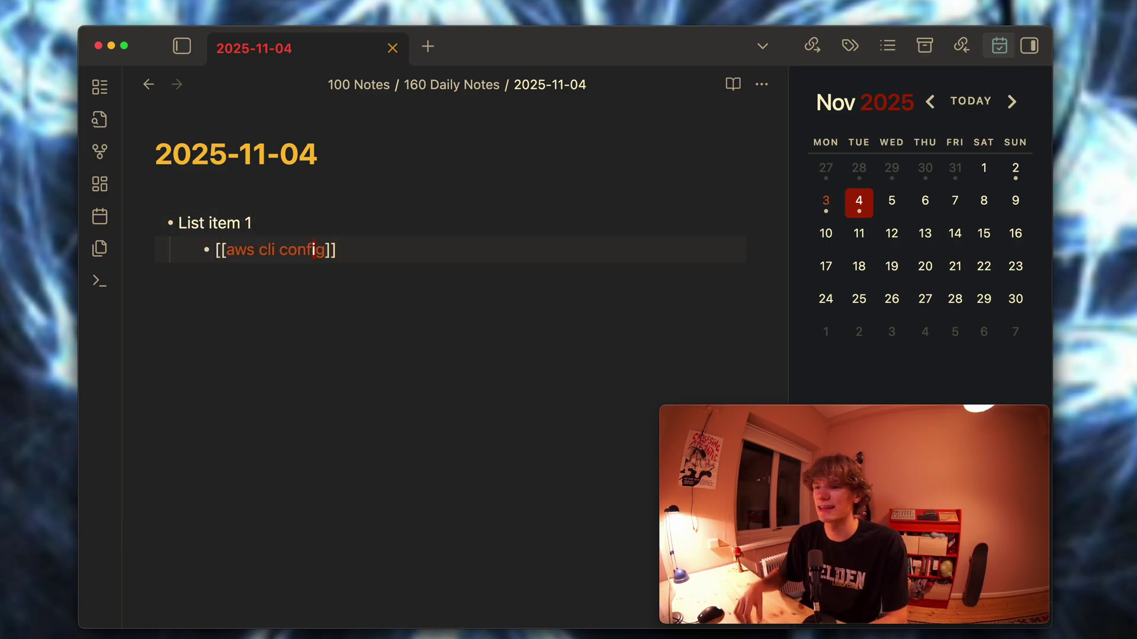
{"action": "key", "text": "Down"}
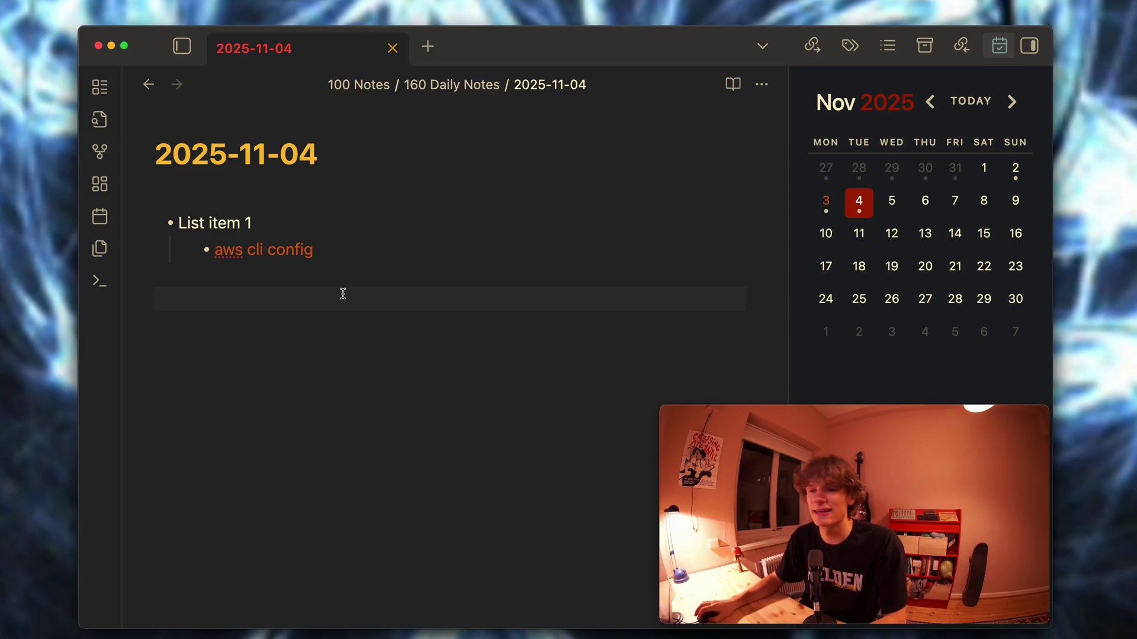
{"action": "key", "text": "super+a"}
{"action": "key", "text": "Escape"}
{"action": "key", "text": "super+a"}
{"action": "key", "text": "Escape"}
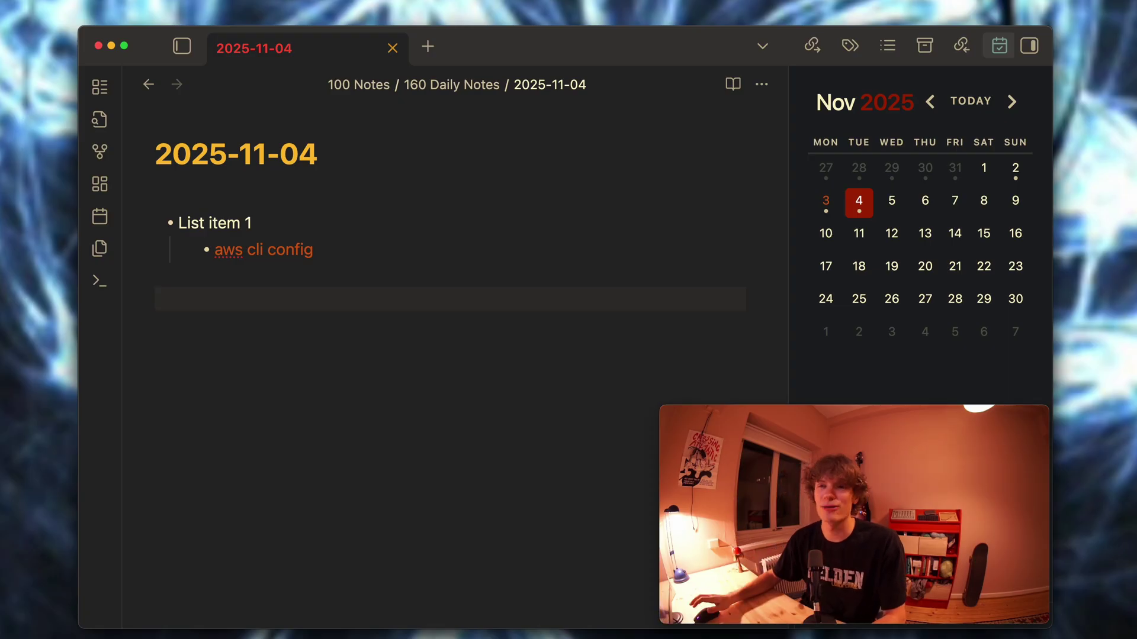
Search the community plugins for 'calendar' and view the installed Calendar plugin's details
{"action": "left_click", "coordinate": [23, 27]}
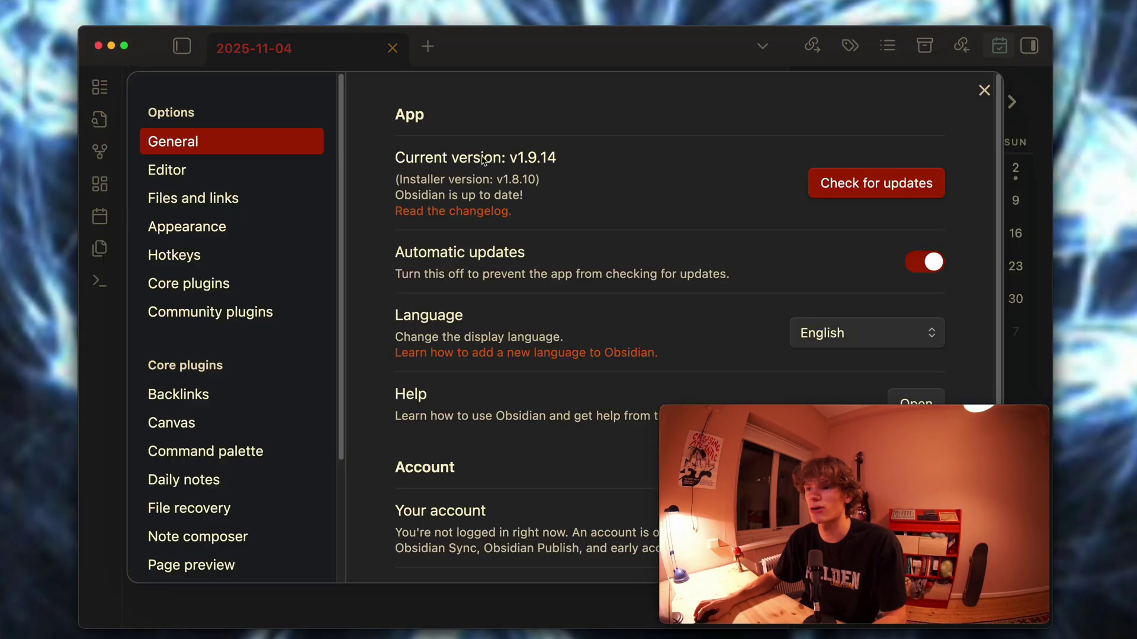
{"action": "scroll", "coordinate": [647, 260], "scroll_direction": "down", "scroll_amount": 1}
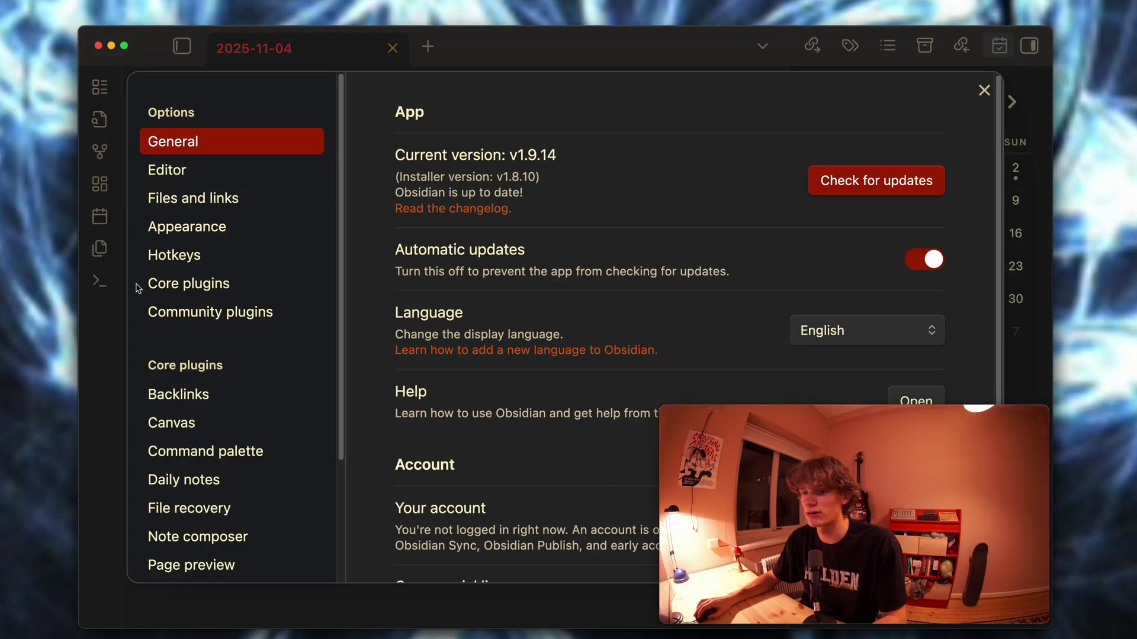
{"action": "left_click", "coordinate": [253, 323]}
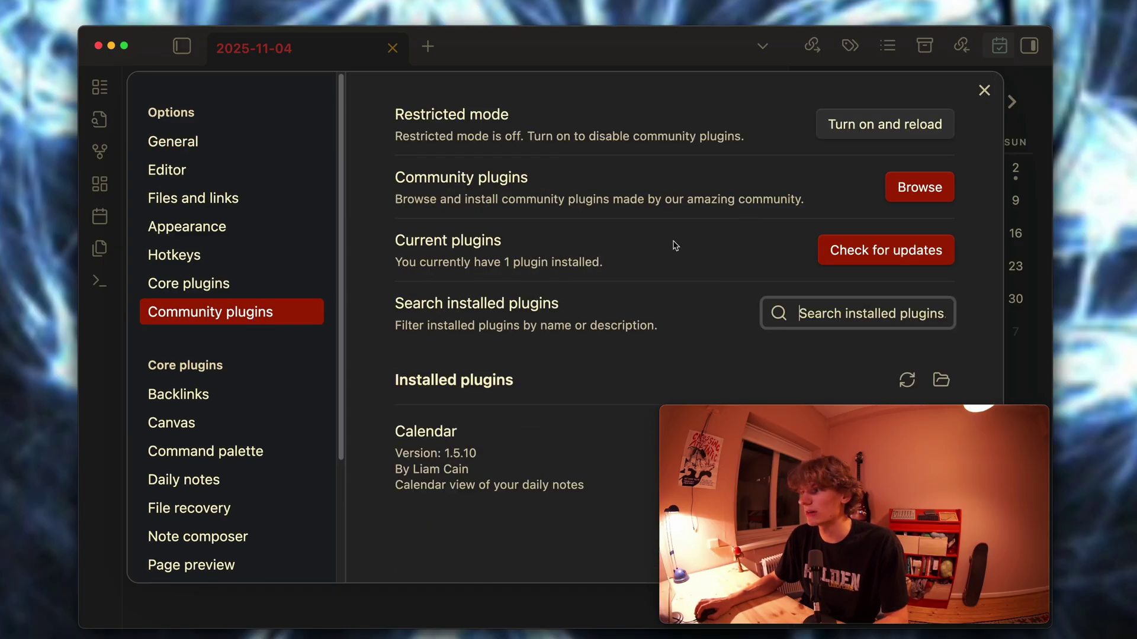
{"action": "left_click", "coordinate": [929, 195]}
{"action": "type", "text": "calendar"}
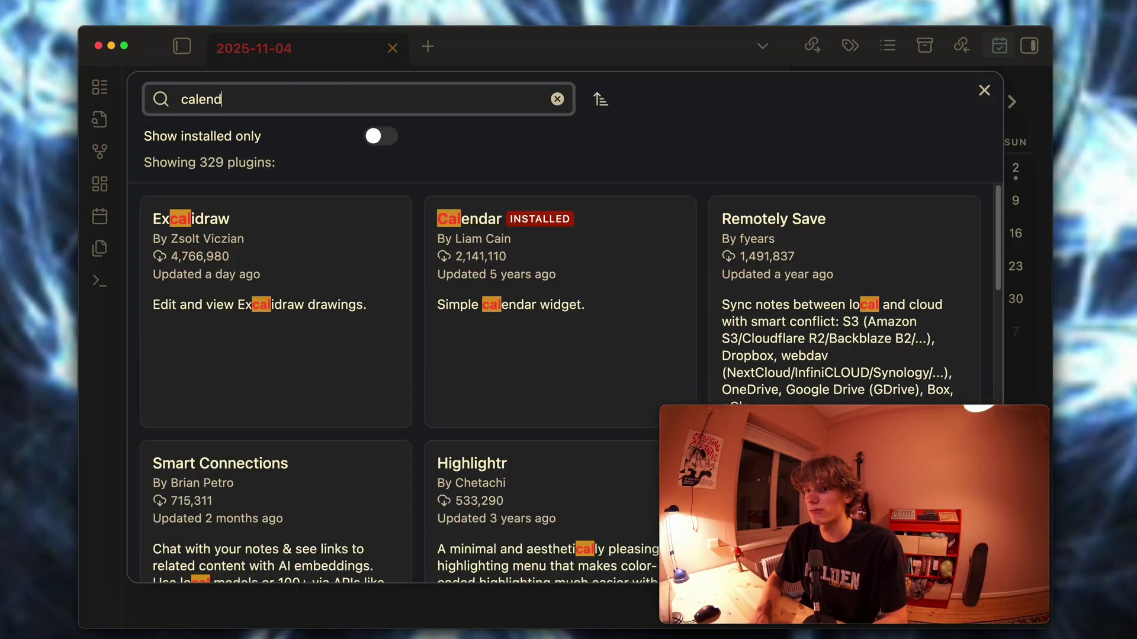
{"action": "left_click", "coordinate": [332, 249]}
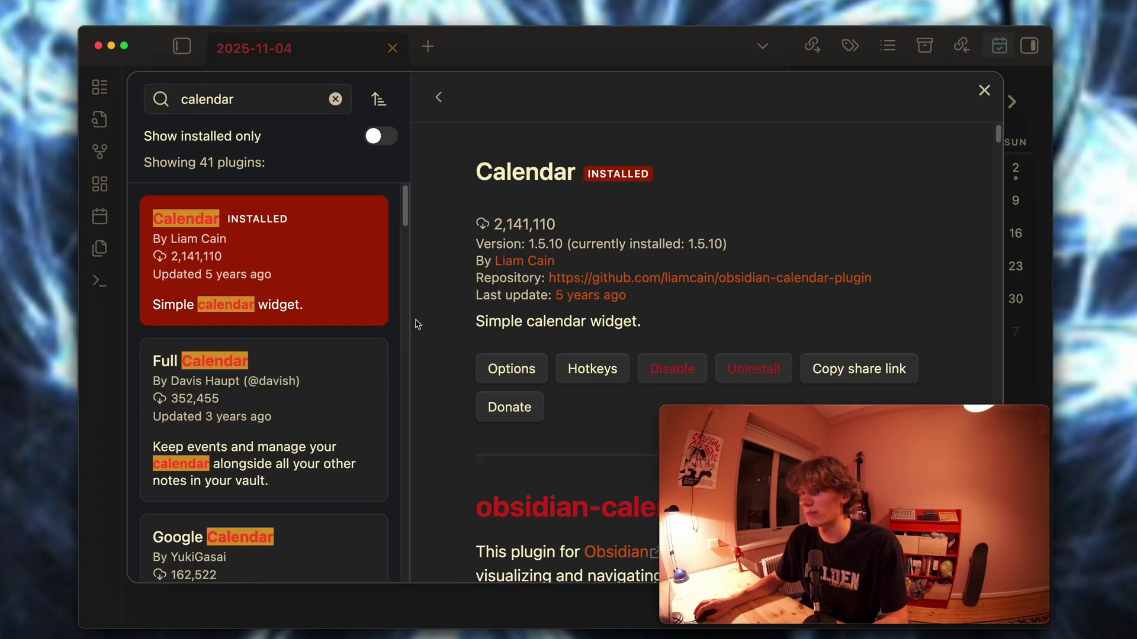
{"action": "scroll", "coordinate": [659, 245], "scroll_direction": "down", "scroll_amount": 2}
{"action": "scroll", "coordinate": [659, 245], "scroll_direction": "up", "scroll_amount": 2}
{"action": "scroll", "coordinate": [666, 246], "scroll_direction": "down", "scroll_amount": 2}
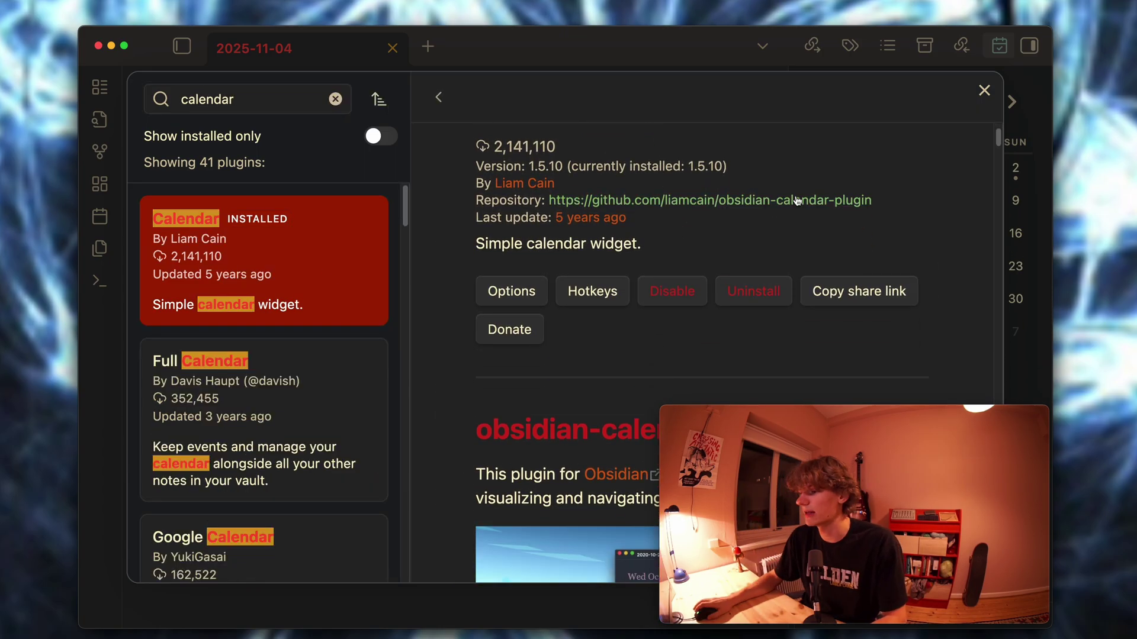
{"action": "scroll", "coordinate": [707, 294], "scroll_direction": "up", "scroll_amount": 2}
Close settings and toggle the right side panel, ending on the Calendar view beside the note
{"action": "key", "text": "Escape"}
{"action": "key", "text": "Escape"}
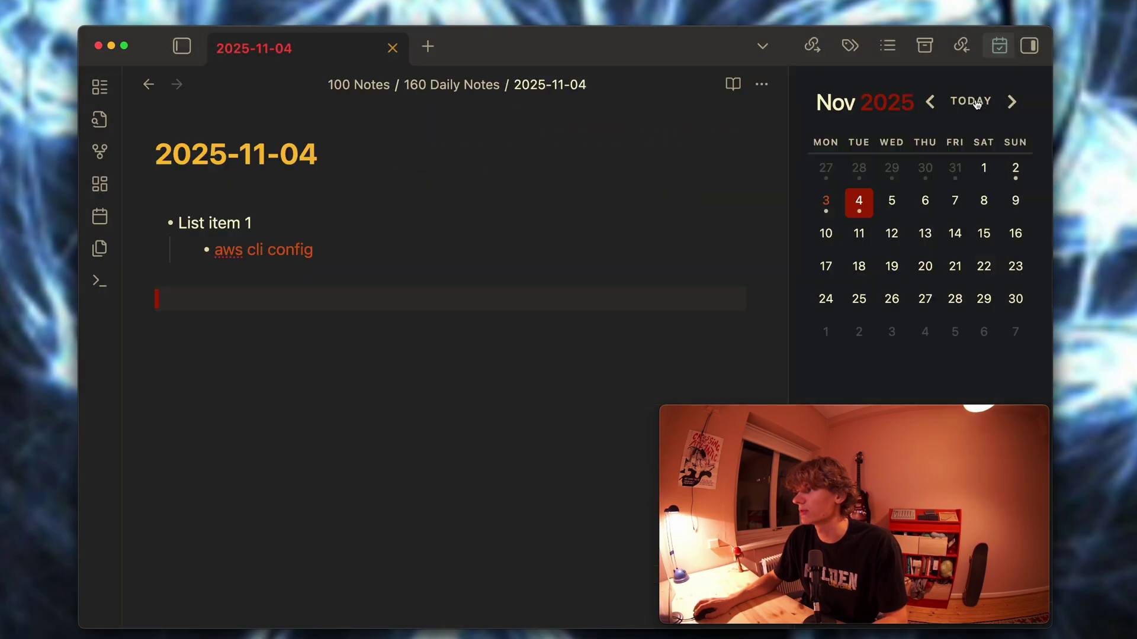
{"action": "left_click", "coordinate": [1001, 45]}
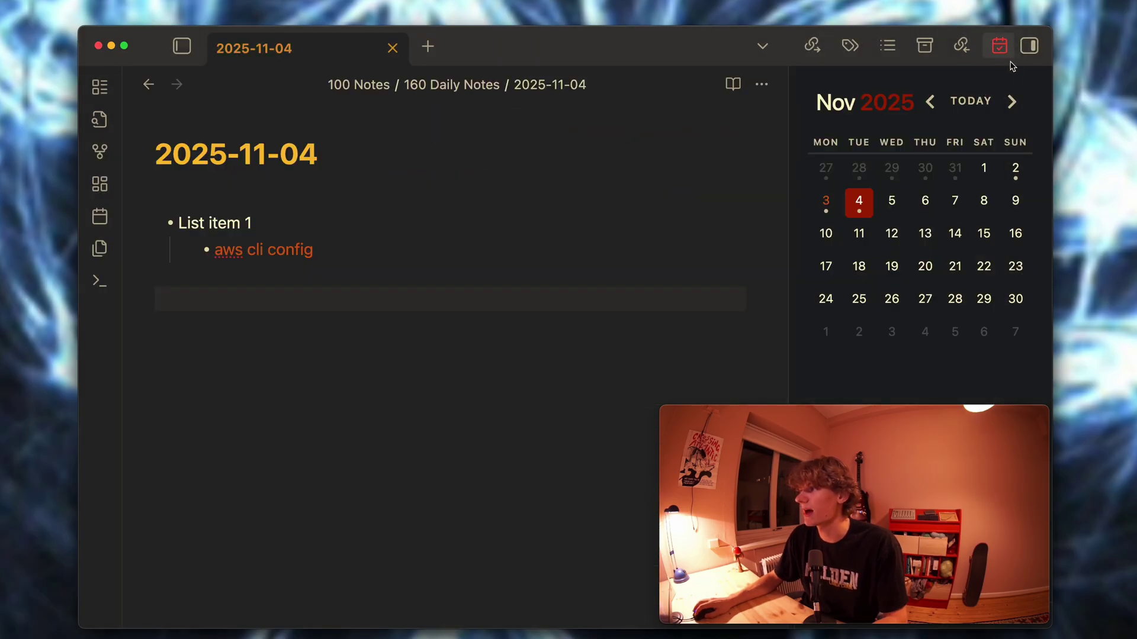
{"action": "left_click", "coordinate": [1030, 46]}
{"action": "left_click", "coordinate": [1030, 46]}
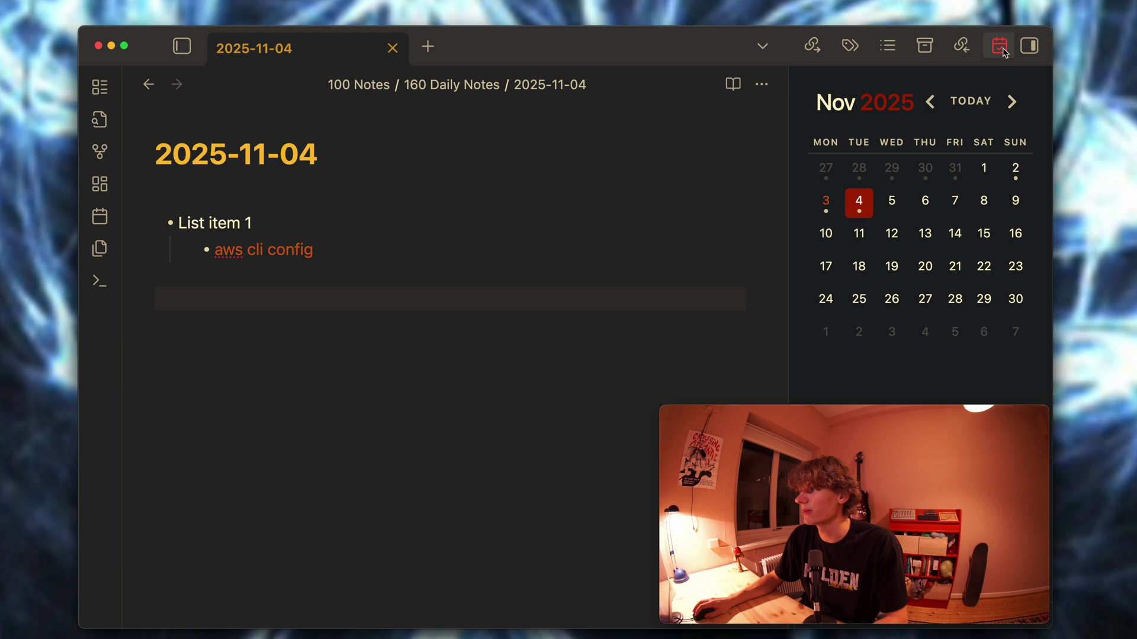
{"action": "left_click", "coordinate": [1002, 48]}
{"action": "left_click", "coordinate": [1030, 47]}
{"action": "left_click", "coordinate": [1030, 46]}
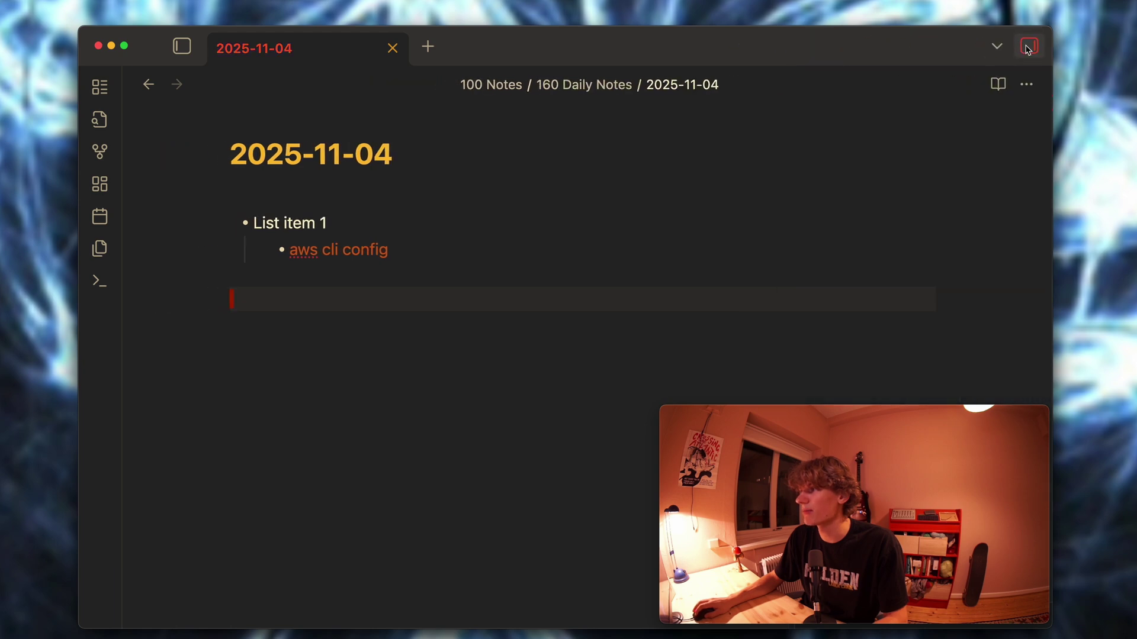
{"action": "left_click", "coordinate": [1030, 46]}
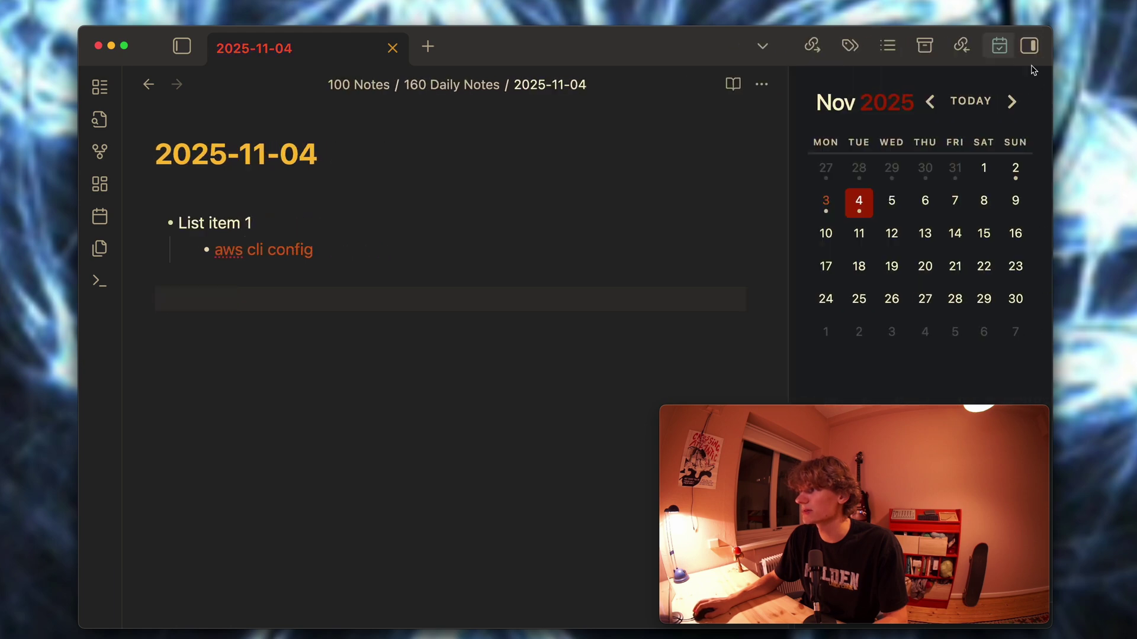
{"action": "left_click", "coordinate": [1005, 46]}
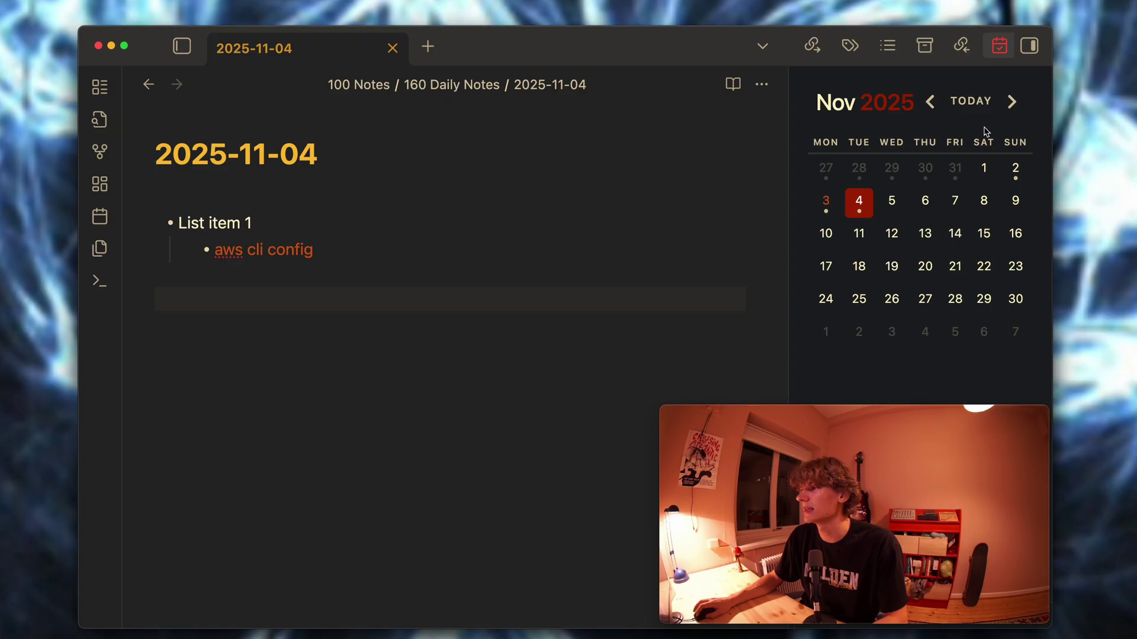
{"action": "left_click", "coordinate": [324, 322]}
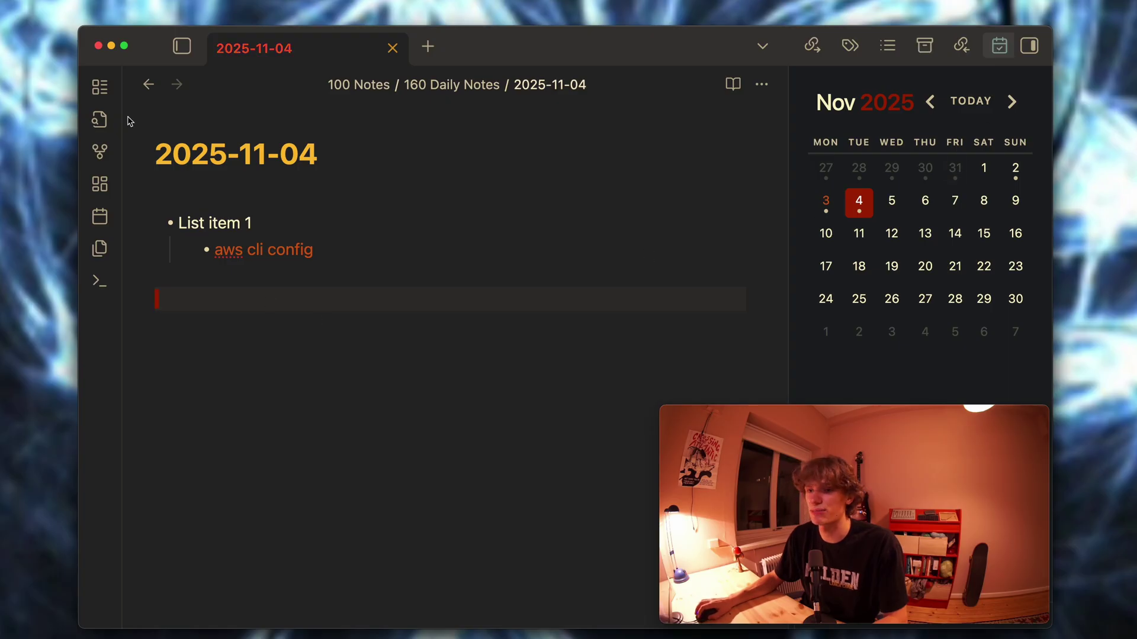
Check that Daily notes use YYYY-MM-DD and the 100 Notes/160 Daily Notes folder, then close settings
{"action": "key", "text": "super+comma"}
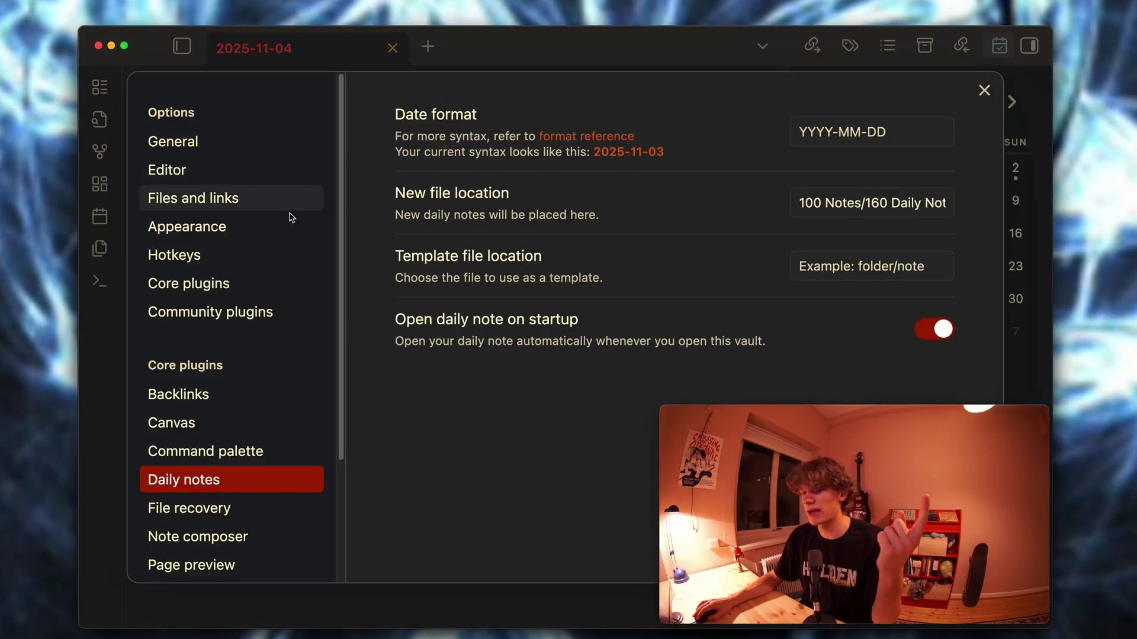
{"action": "left_click", "coordinate": [224, 139]}
{"action": "left_click", "coordinate": [241, 483]}
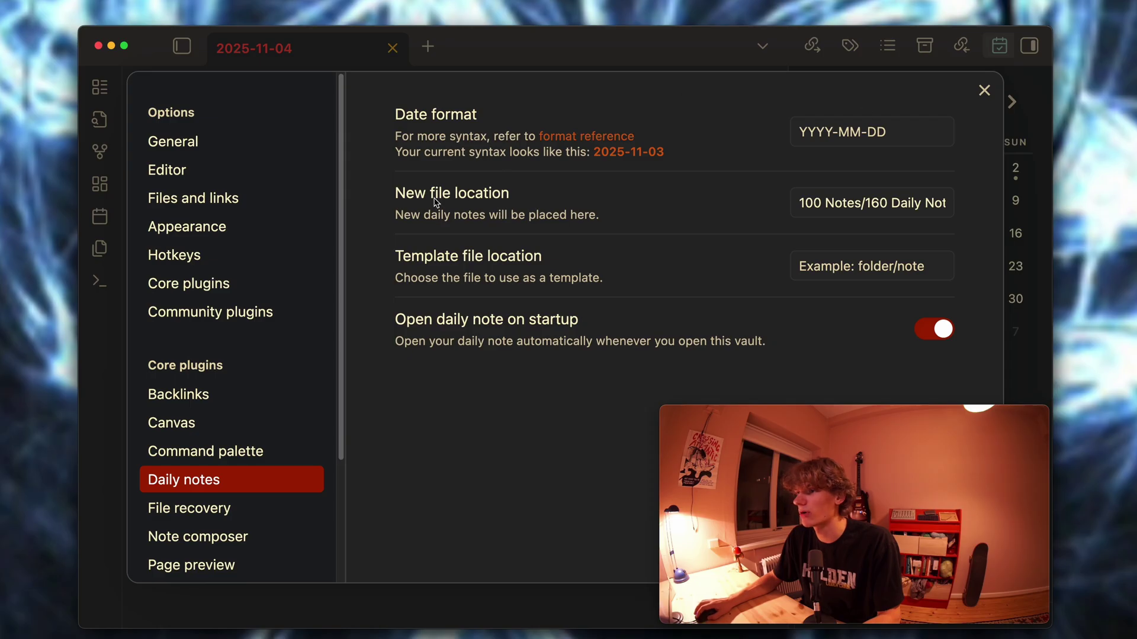
{"action": "left_click", "coordinate": [819, 202]}
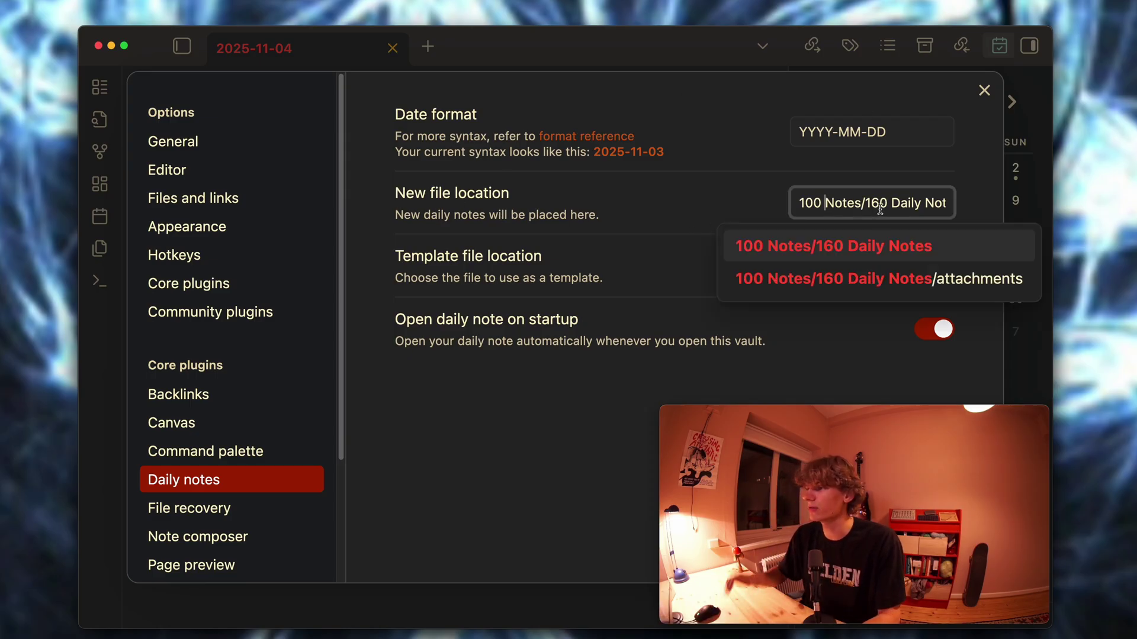
{"action": "key", "text": "Right"}
{"action": "key", "text": "Right"}
{"action": "key", "text": "Escape"}
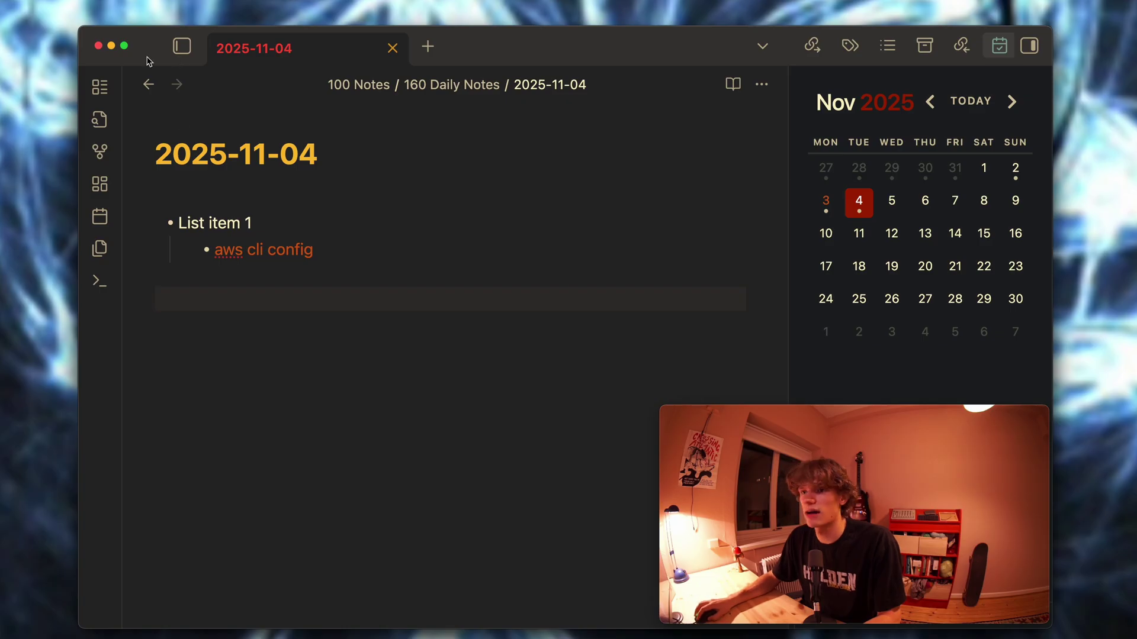
Show the file explorer panel and take a region screenshot of it
{"action": "left_click", "coordinate": [180, 48]}
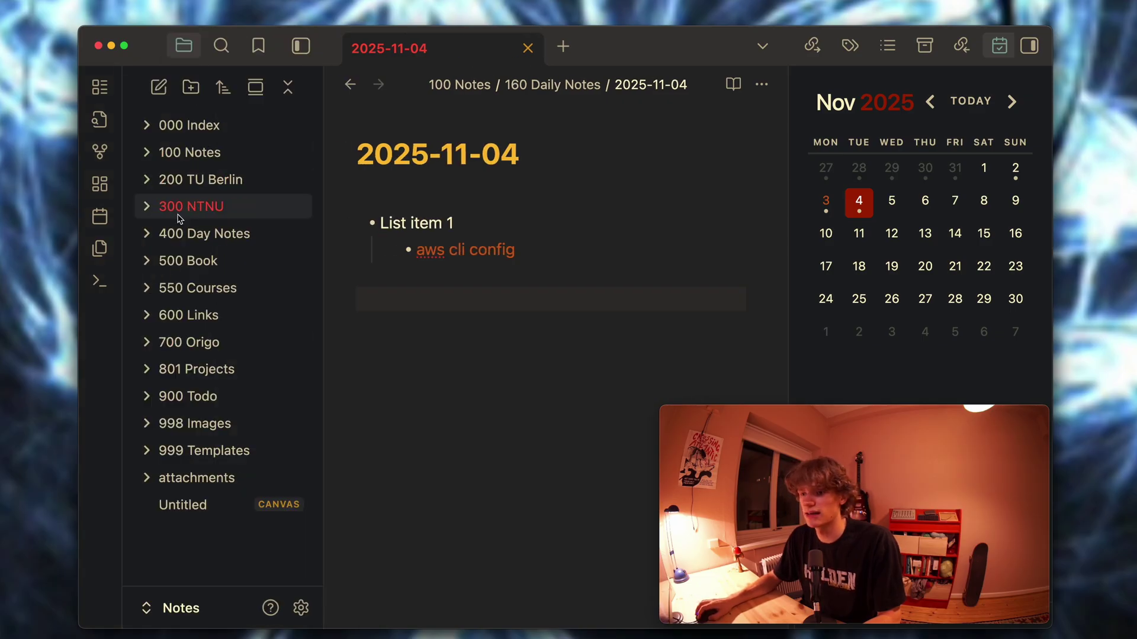
{"action": "key", "text": "super+shift+4"}
{"action": "left_click_drag", "start_coordinate": [294, 543], "coordinate": [135, 64]}
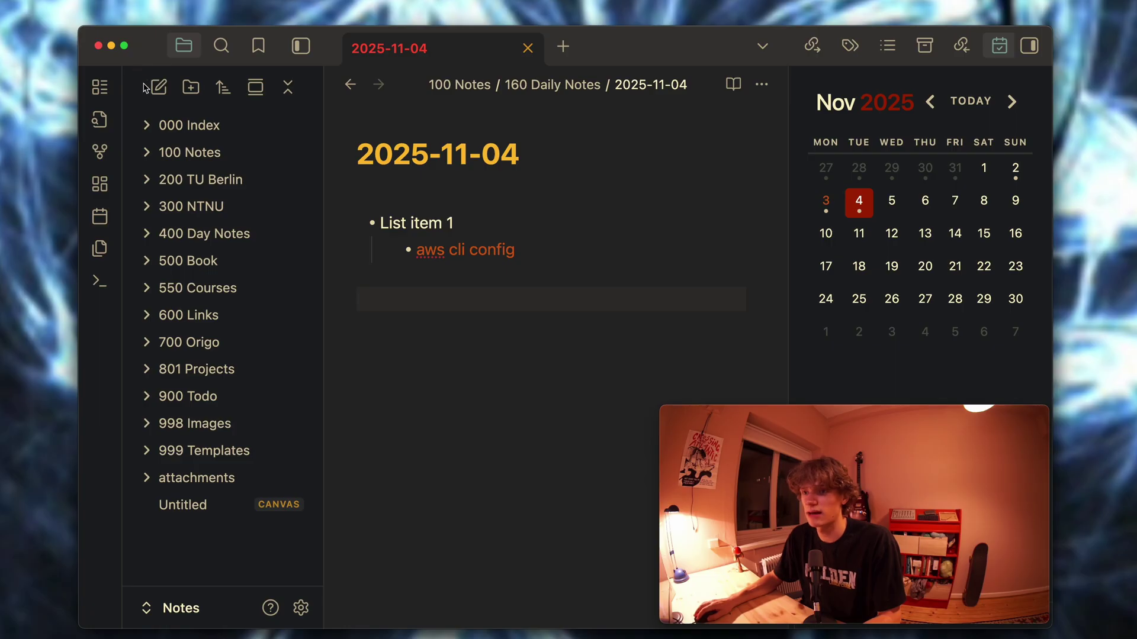
Expand 100 Notes/160 Daily Notes to list the dated notes, then open the Daily notes settings
{"action": "left_click", "coordinate": [148, 153]}
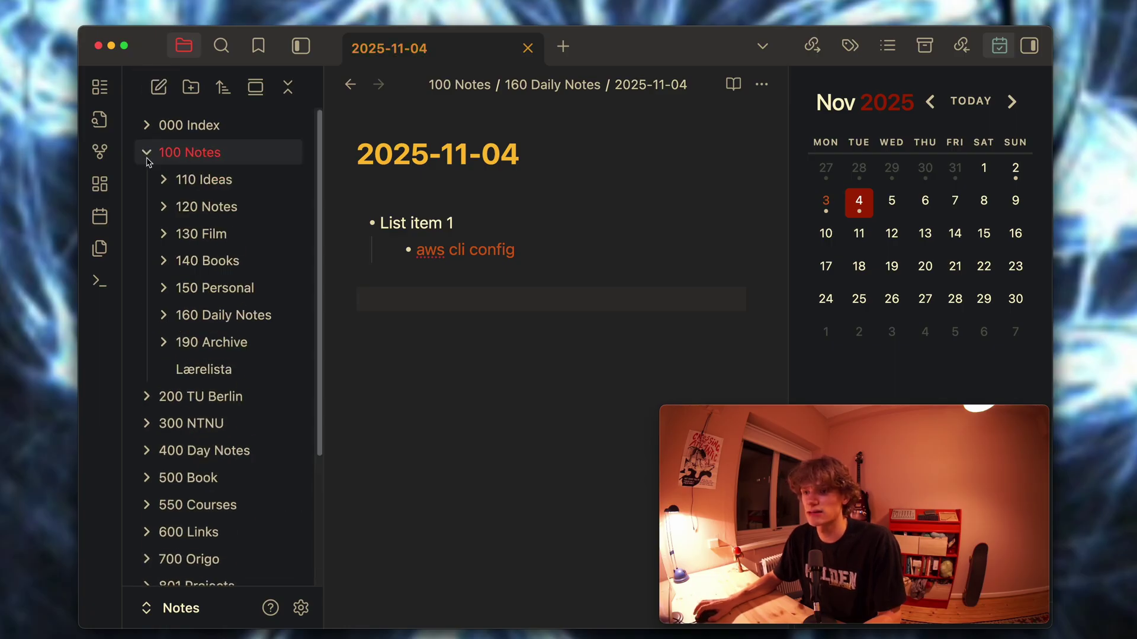
{"action": "left_click", "coordinate": [165, 315]}
{"action": "scroll", "coordinate": [230, 365], "scroll_direction": "down", "scroll_amount": 3}
{"action": "scroll", "coordinate": [230, 367], "scroll_direction": "down", "scroll_amount": 10}
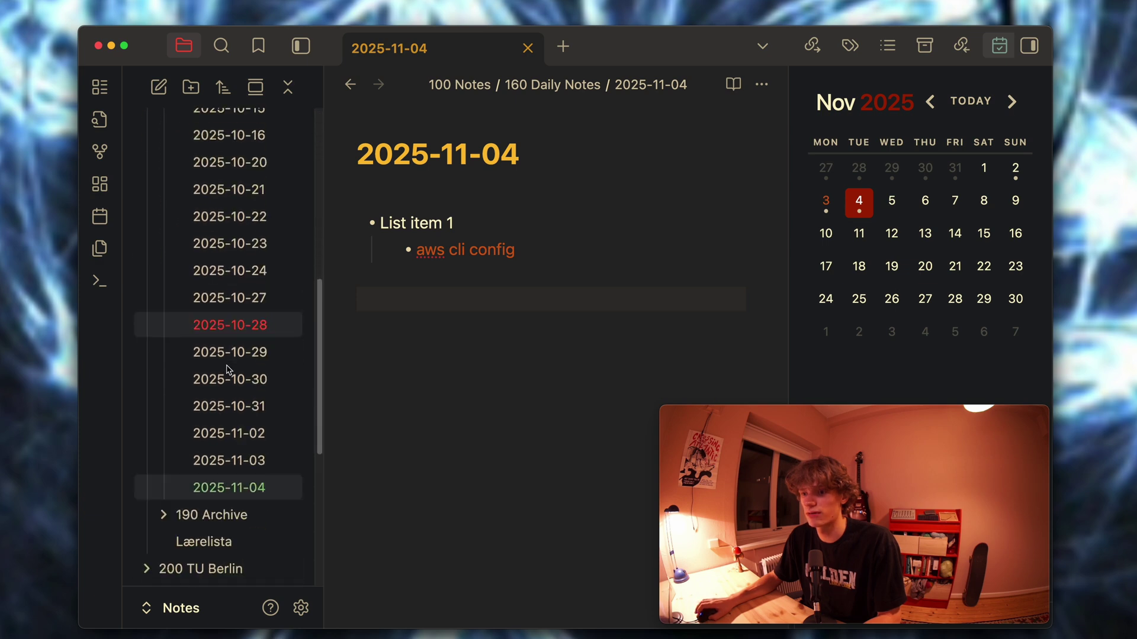
{"action": "scroll", "coordinate": [227, 369], "scroll_direction": "up", "scroll_amount": 10}
{"action": "scroll", "coordinate": [236, 371], "scroll_direction": "down", "scroll_amount": 3}
{"action": "scroll", "coordinate": [236, 370], "scroll_direction": "up", "scroll_amount": 5}
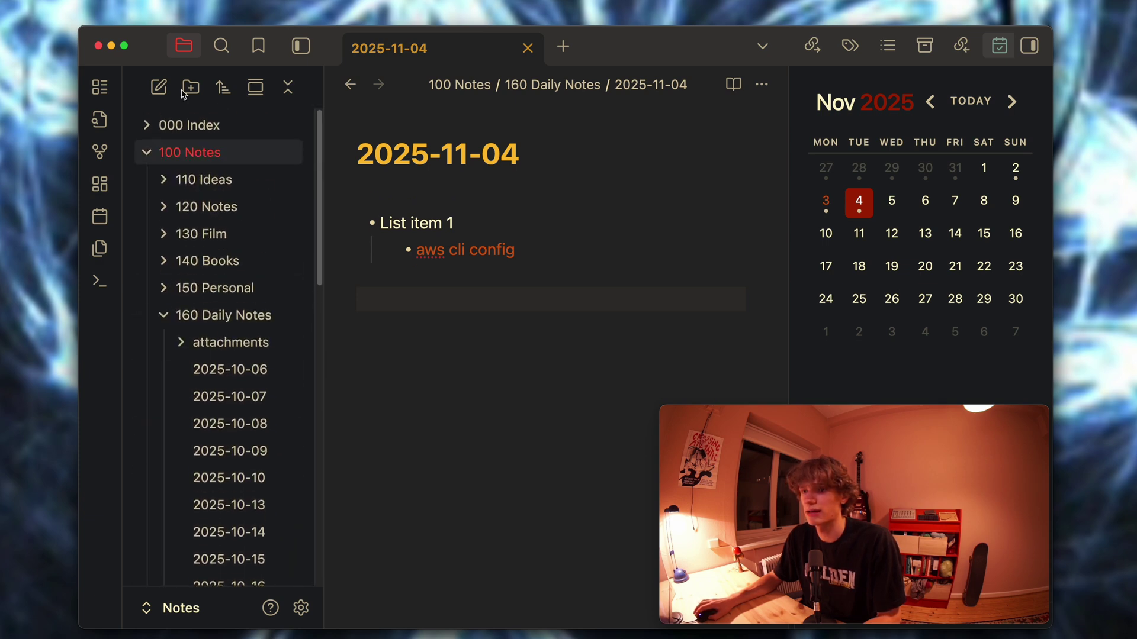
{"action": "left_click", "coordinate": [35, 25]}
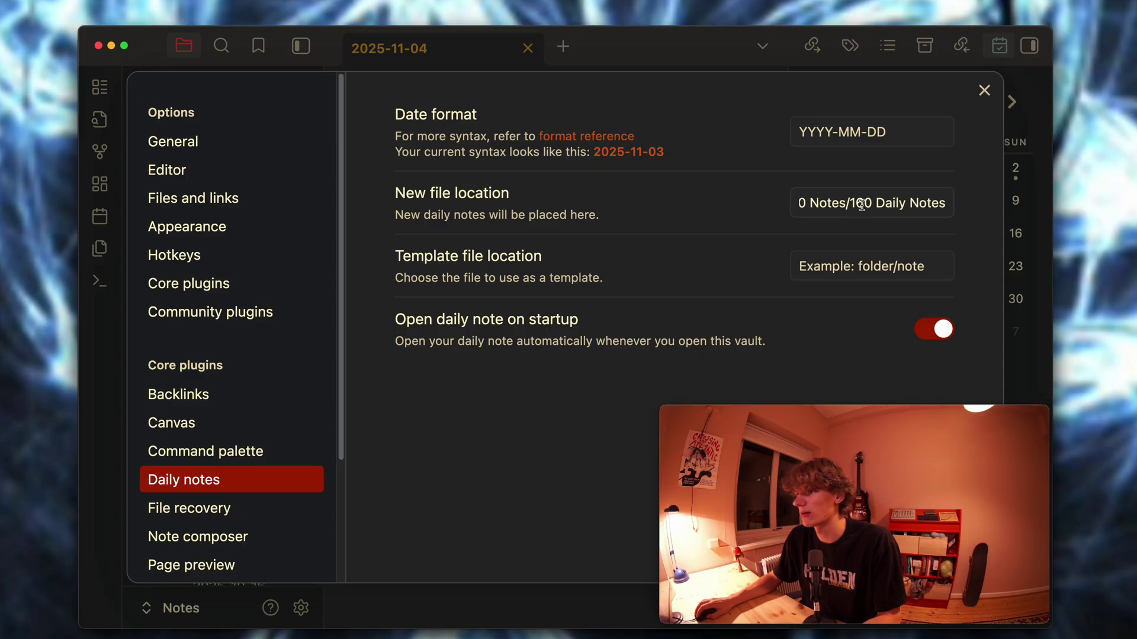
Take a region screenshot of the Daily notes settings, then close settings
{"action": "key", "text": "super+shift+4"}
{"action": "left_click_drag", "start_coordinate": [382, 296], "coordinate": [982, 378]}
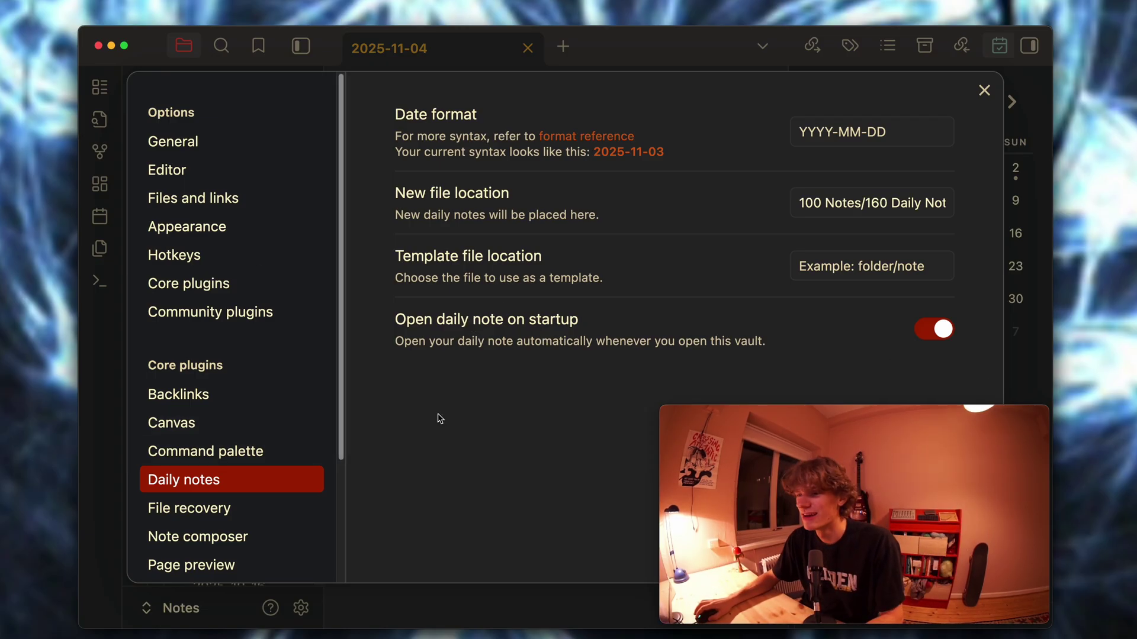
{"action": "key", "text": "Escape"}
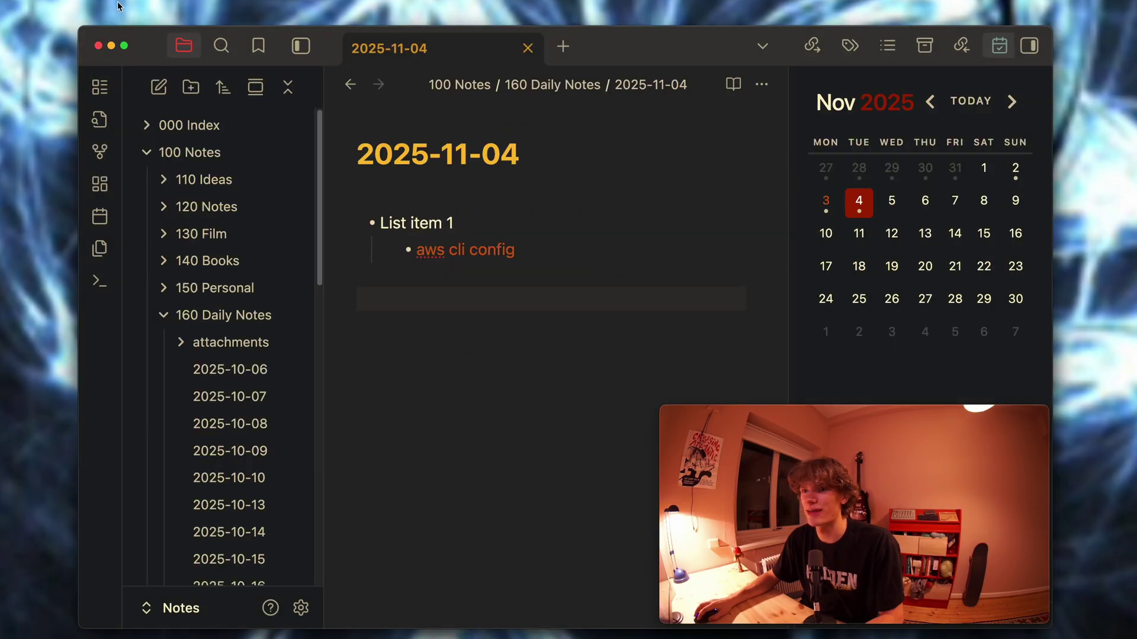
Set the daily-note template file location to 999 Templates/Class Template
{"action": "key", "text": "super+comma"}
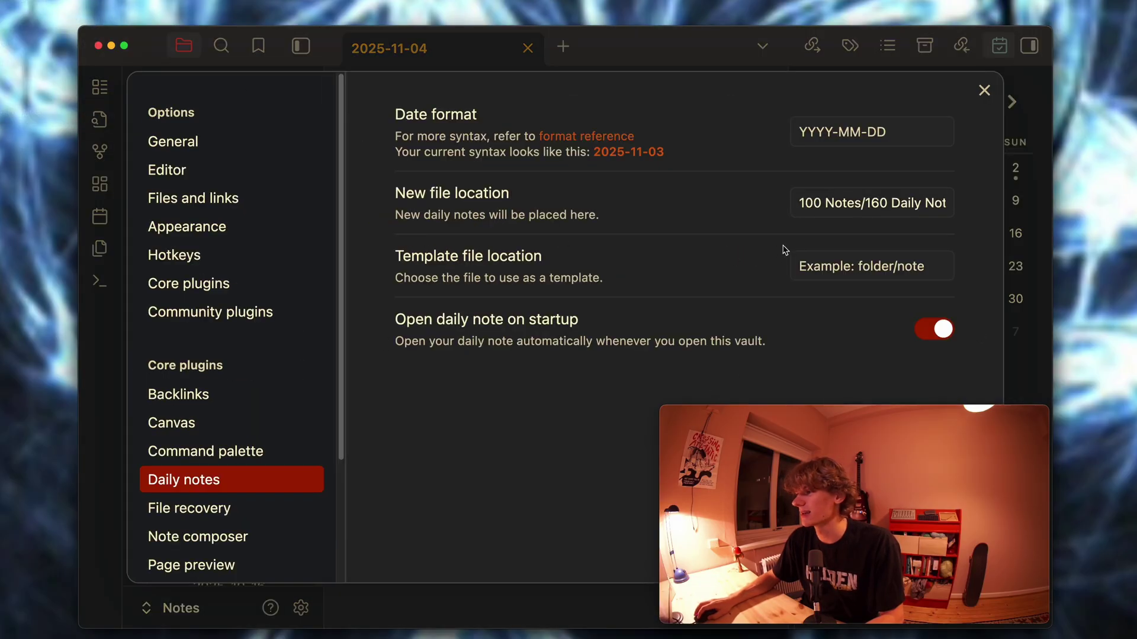
{"action": "left_click", "coordinate": [877, 266]}
{"action": "type", "text": "template"}
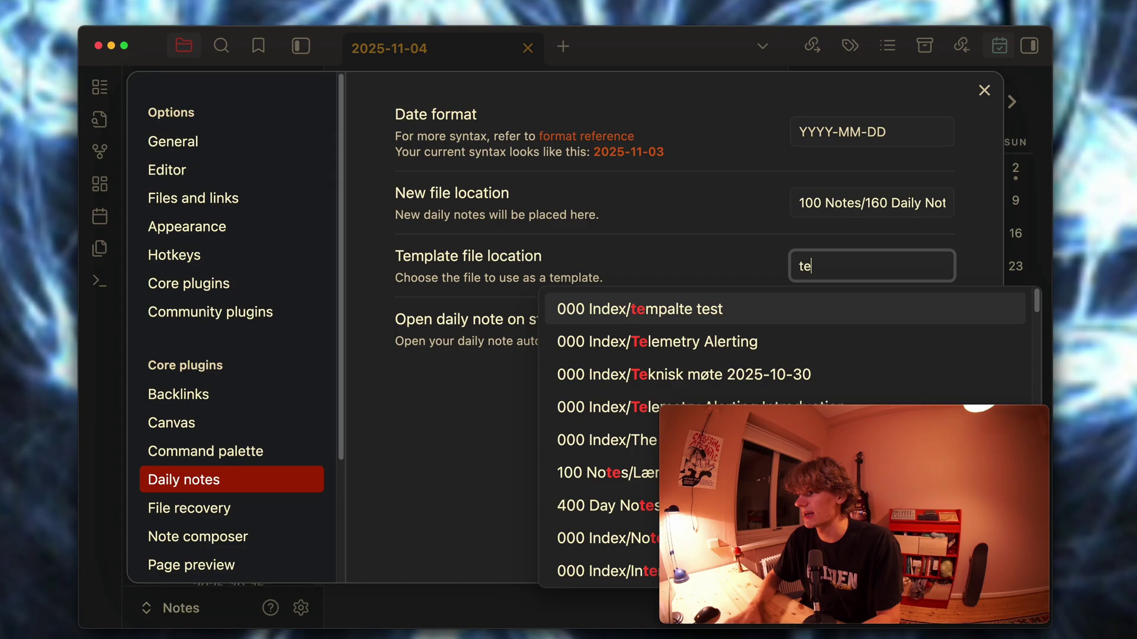
{"action": "left_click", "coordinate": [371, 305]}
{"action": "left_click", "coordinate": [811, 266]}
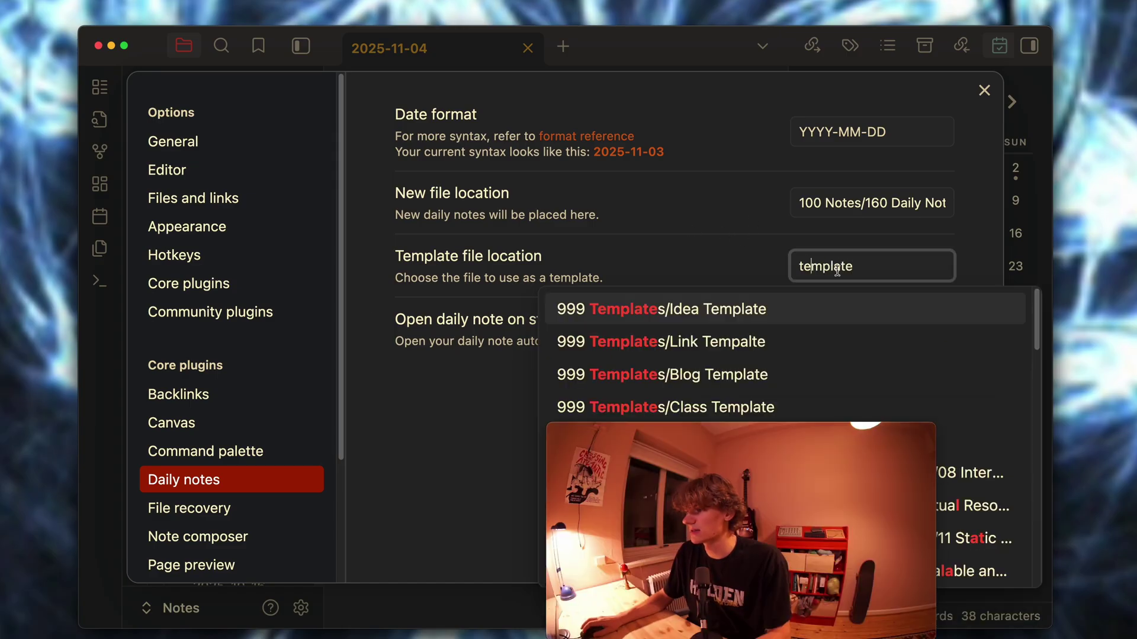
{"action": "key", "text": "Down"}
{"action": "key", "text": "Down"}
{"action": "key", "text": "Down"}
{"action": "key", "text": "Return"}
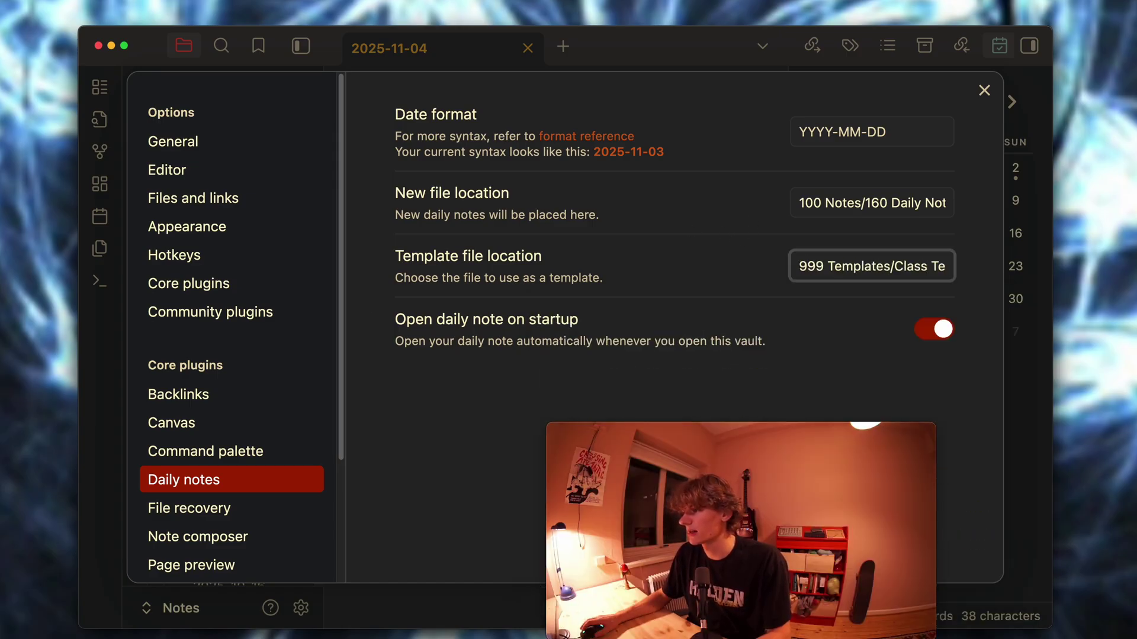
Create the 2025-11-05 daily note from the calendar using the Class Template
{"action": "left_click", "coordinate": [985, 90]}
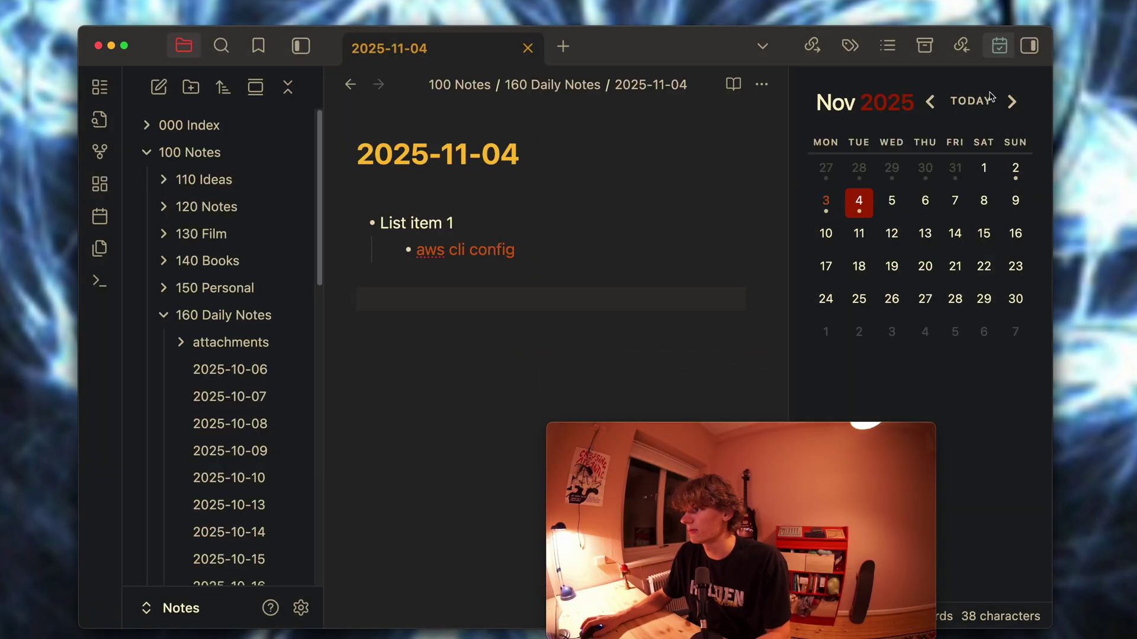
{"action": "left_click", "coordinate": [898, 207]}
{"action": "left_click", "coordinate": [787, 388]}
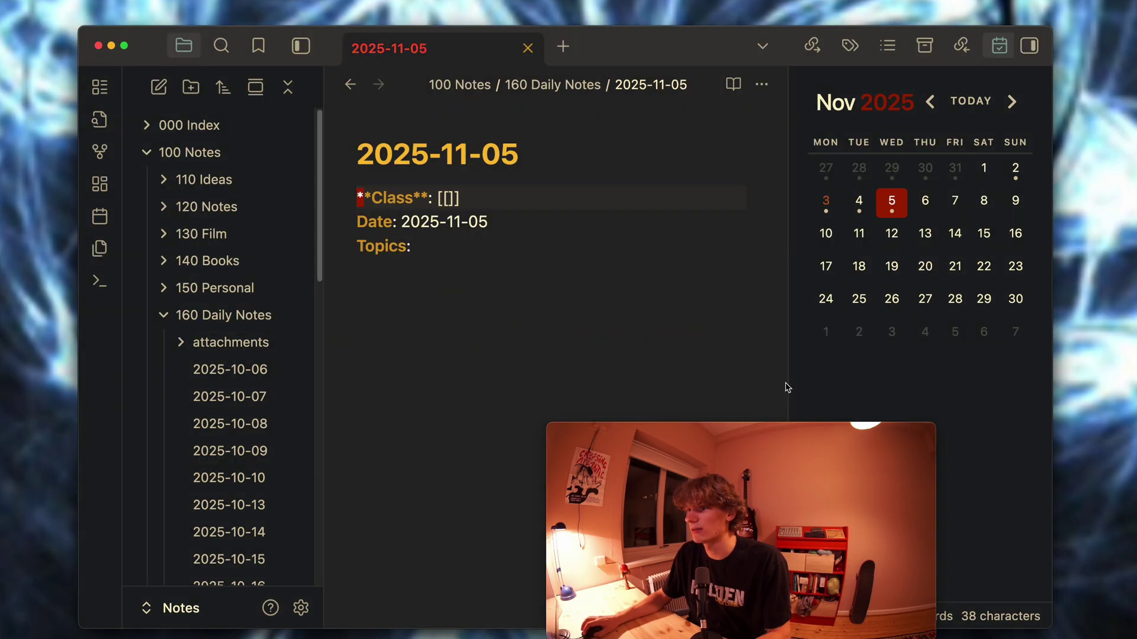
{"action": "key", "text": "super+a"}
{"action": "left_click", "coordinate": [408, 246]}
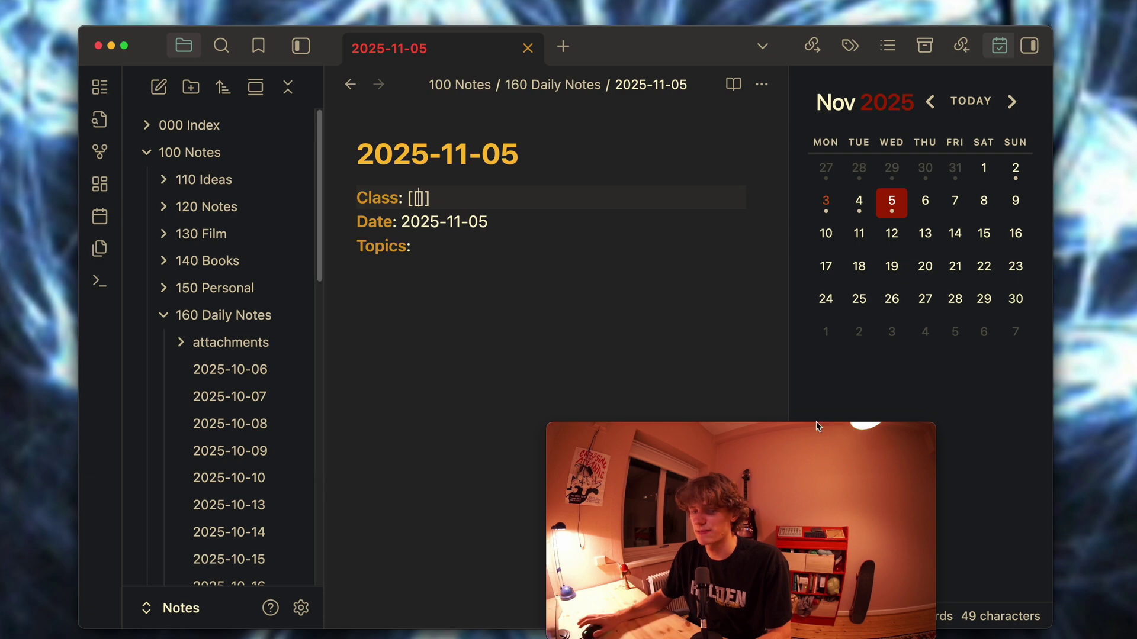
Link the class to Compiler Design and add #tags on the Topics line
{"action": "type", "text": "omp"}
{"action": "key", "text": "Return"}
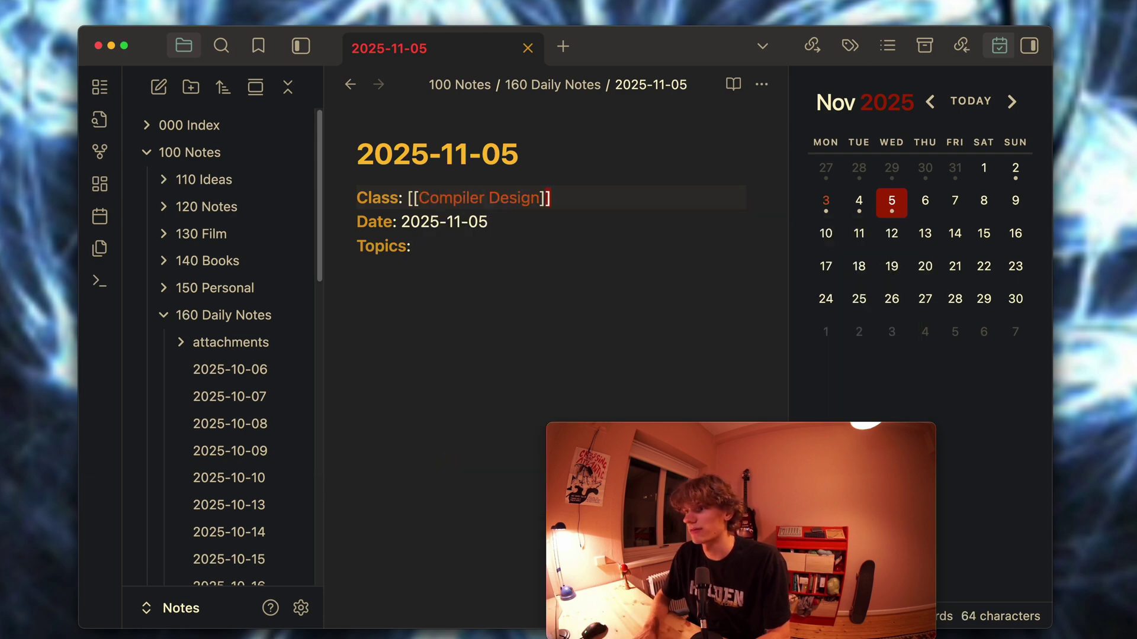
{"action": "left_click", "coordinate": [438, 246]}
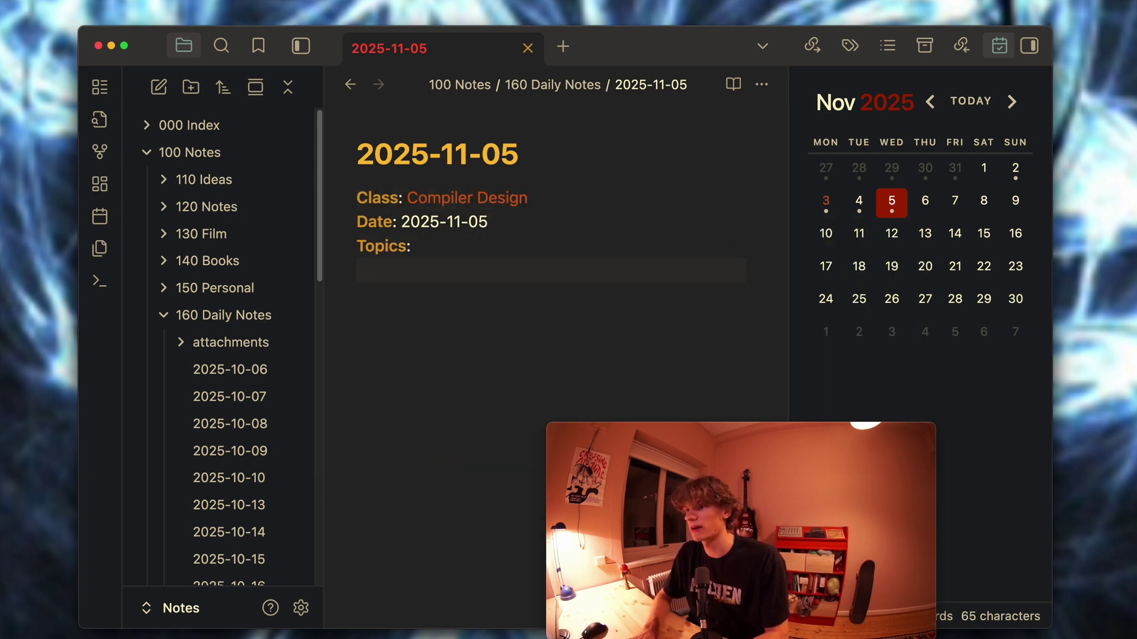
{"action": "type", "text": "#"}
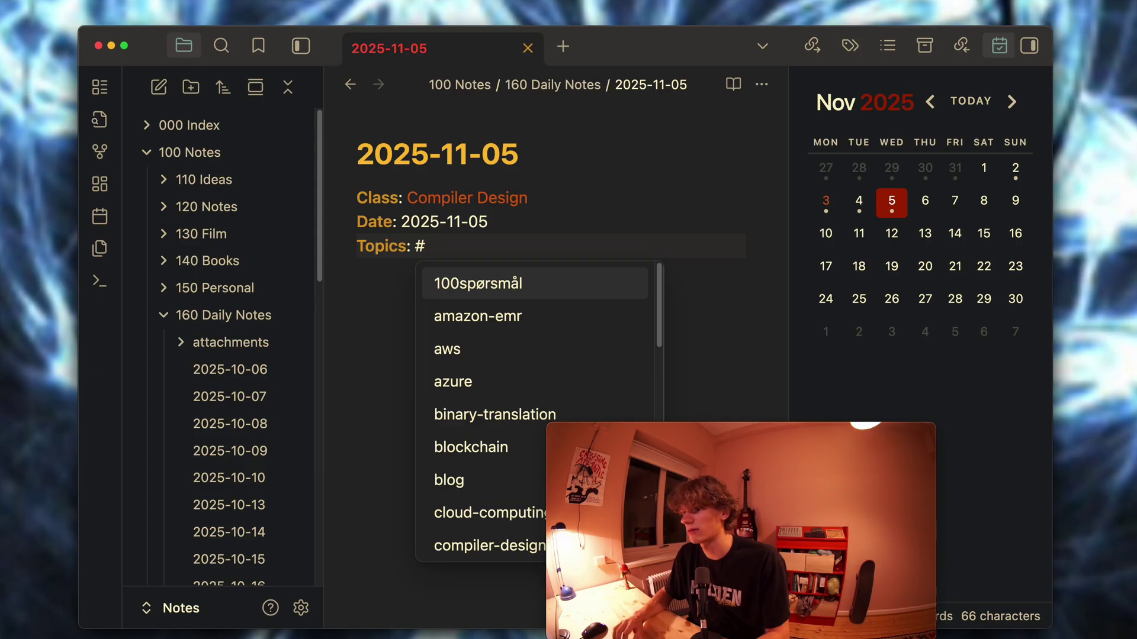
{"action": "key", "text": "Escape"}
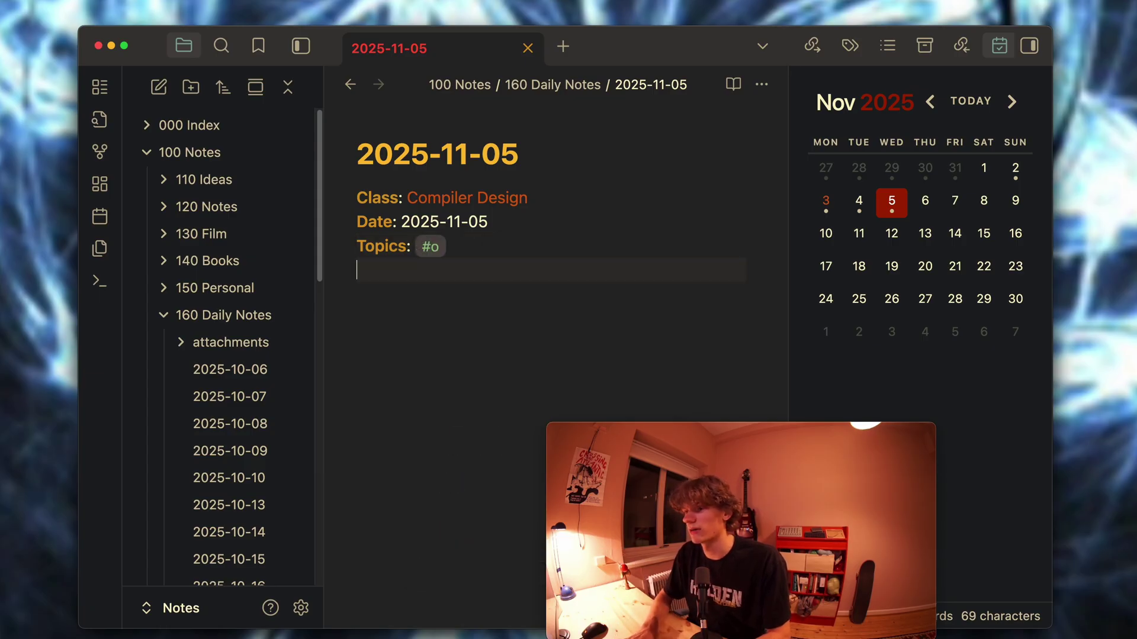
{"action": "key", "text": "BackSpace"}
{"action": "key", "text": "BackSpace"}
{"action": "type", "text": "tags"}
{"action": "key", "text": "Return"}
{"action": "key", "text": "Return"}
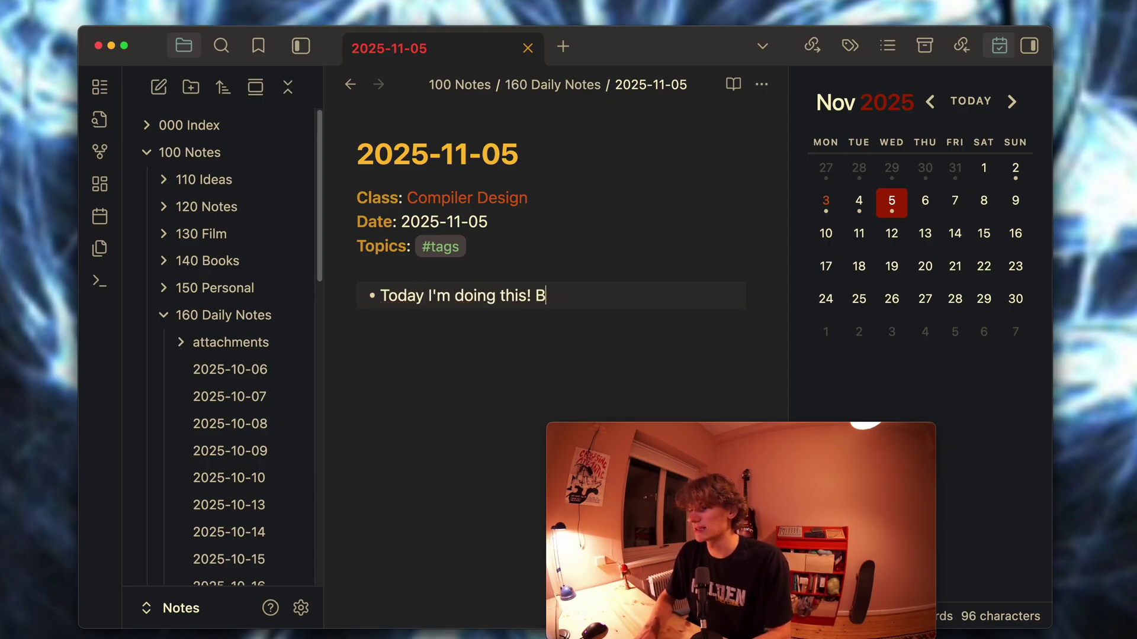
Collapse the left file explorer, leaving the 2025-11-05 note beside only the November 2025 calendar
{"action": "type", "text": "!!!!!"}
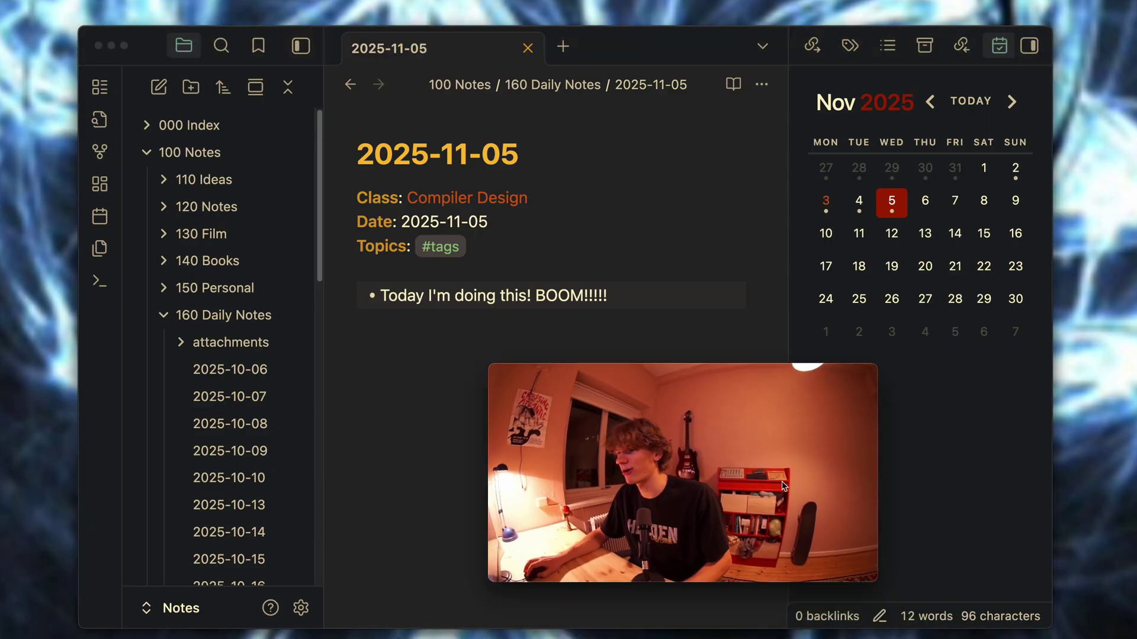
{"action": "left_click", "coordinate": [187, 53]}
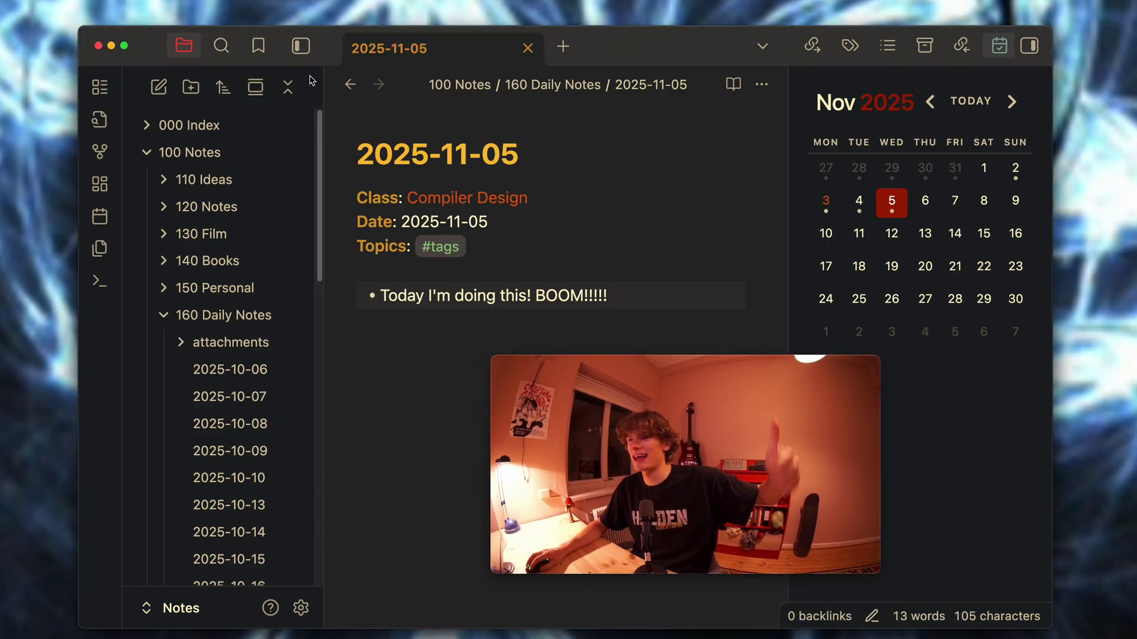
{"action": "left_click", "coordinate": [185, 48]}
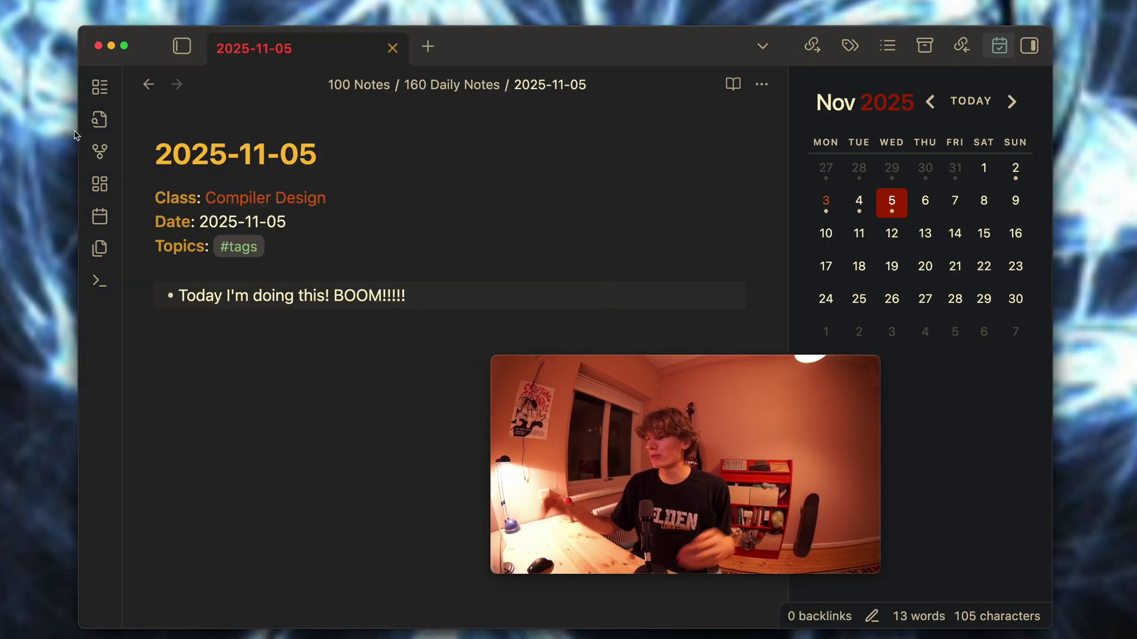
{"action": "left_click_drag", "start_coordinate": [755, 505], "coordinate": [431, 270]}
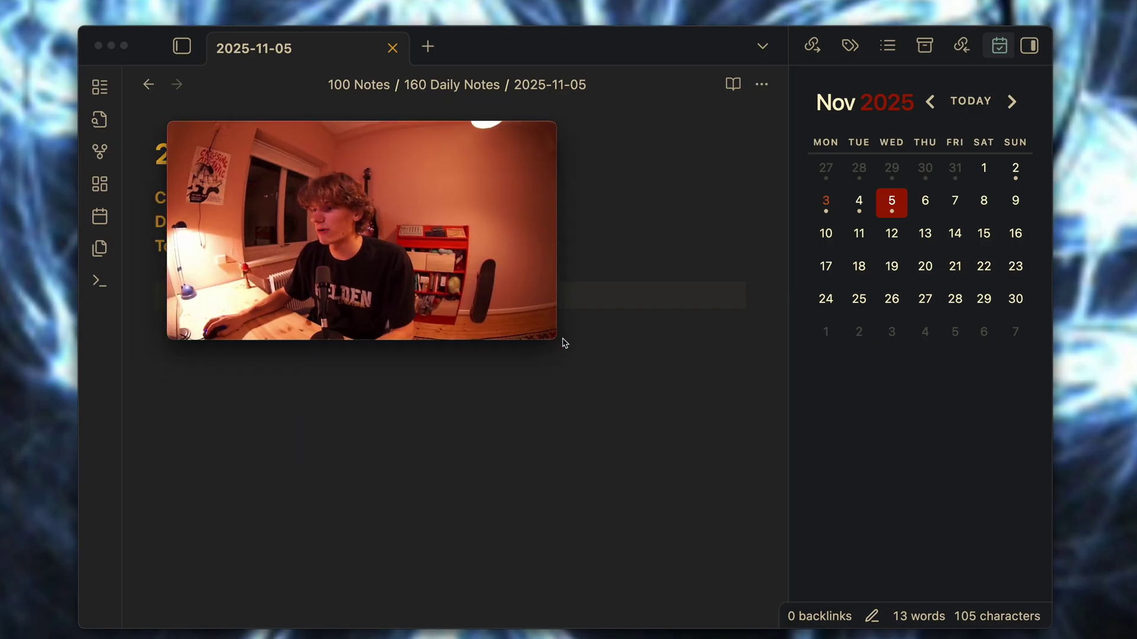
{"action": "left_click_drag", "start_coordinate": [553, 335], "coordinate": [762, 487]}
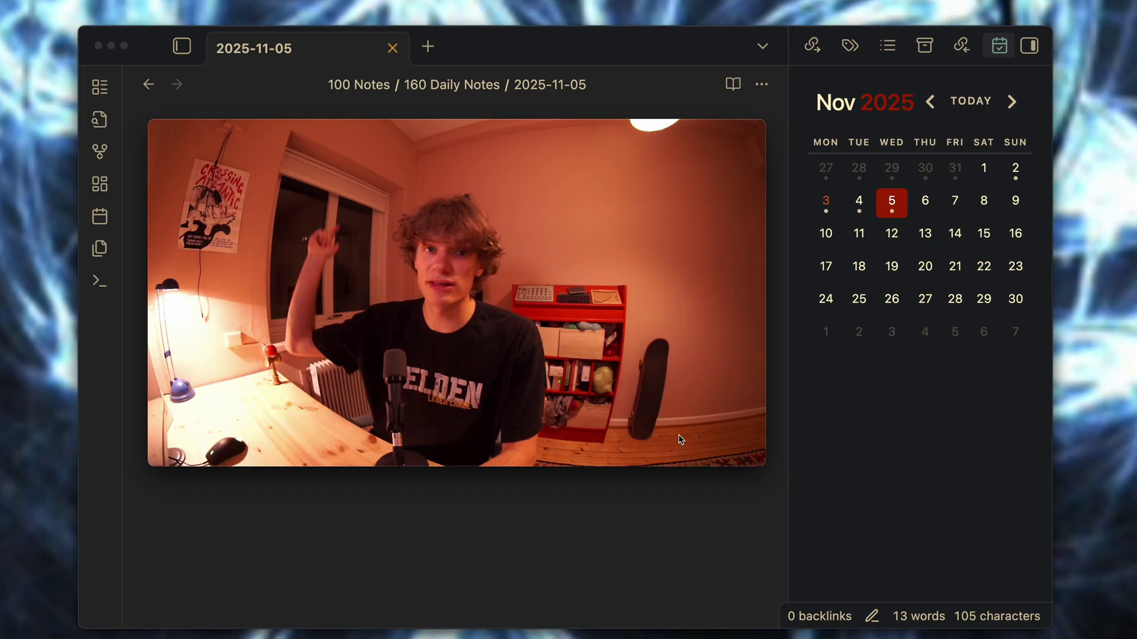